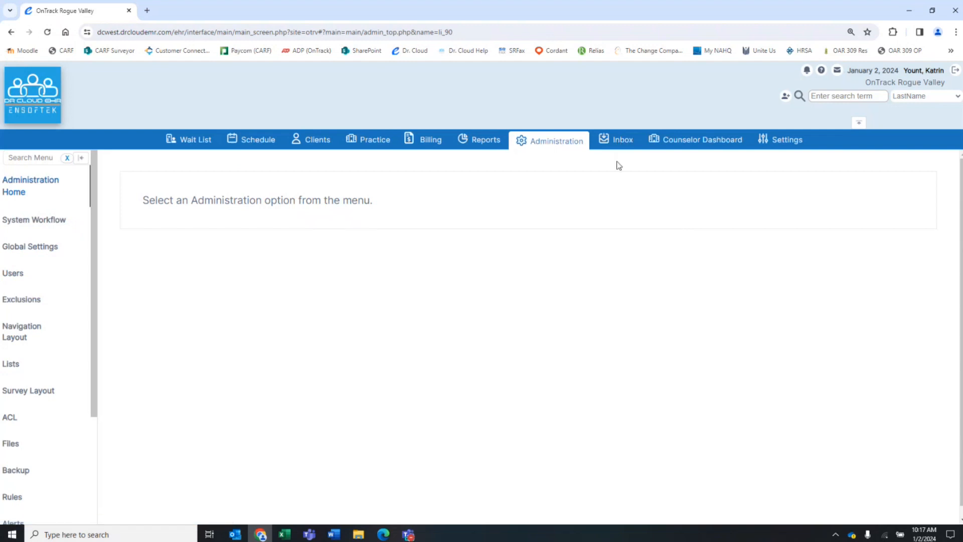
- Switch to the Inbox and open the client search-type dropdown to see its field choices
{"action": "left_click", "coordinate": [621, 142]}
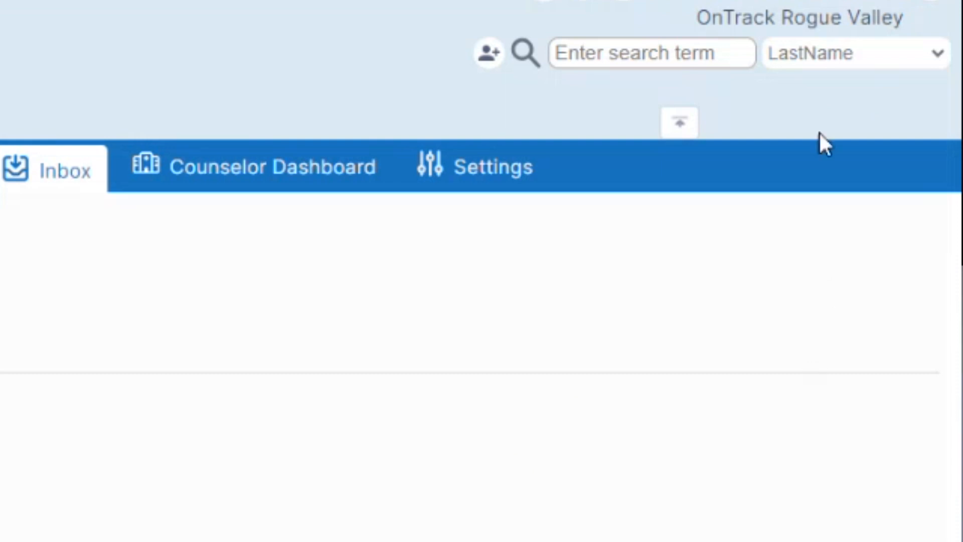
{"action": "left_click", "coordinate": [820, 58]}
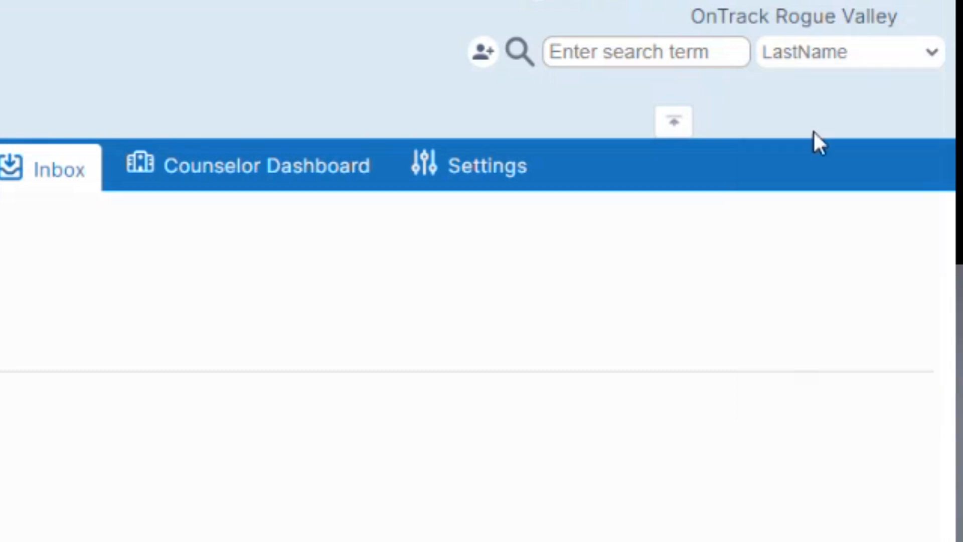
{"action": "left_click", "coordinate": [819, 56]}
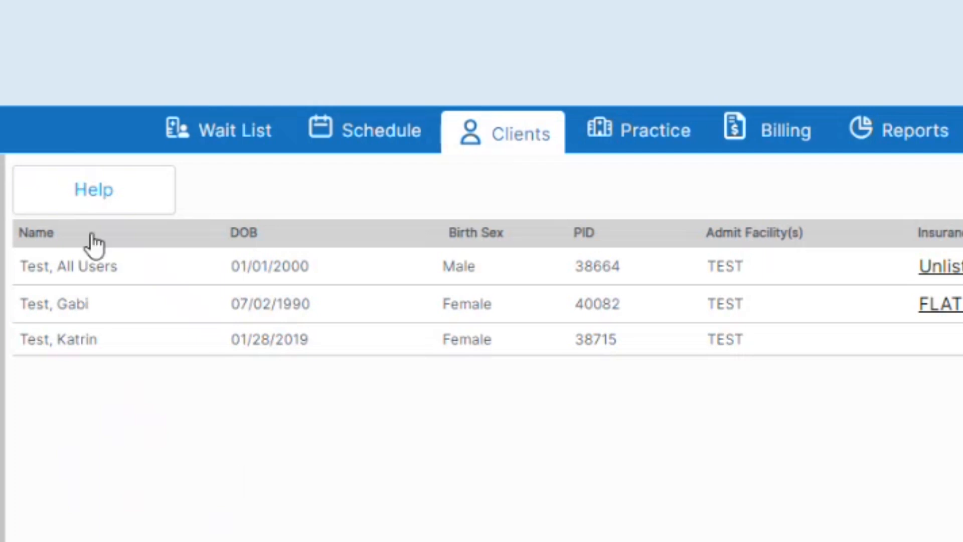
- Search clients by Facility for 'Test' to list the three Test clients
{"action": "left_click", "coordinate": [88, 301]}
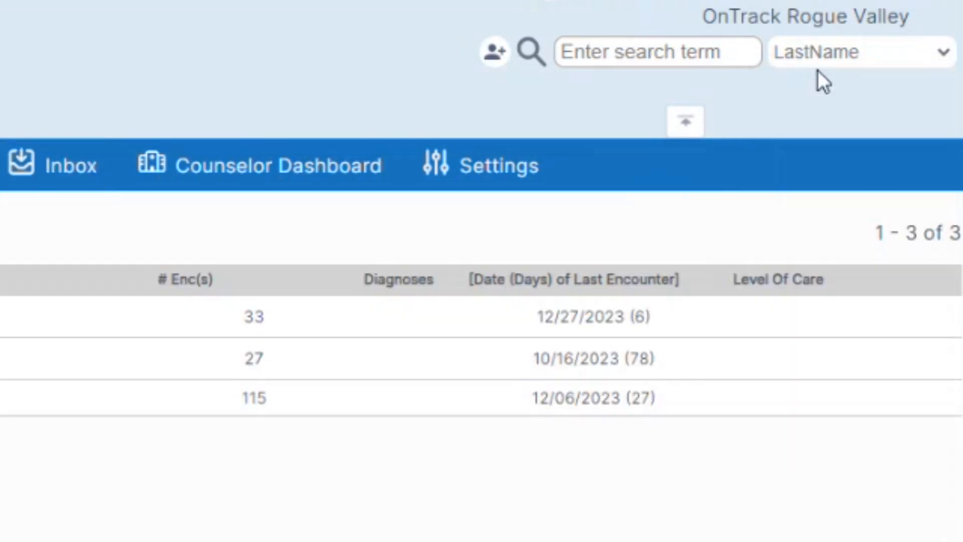
{"action": "left_click", "coordinate": [827, 54]}
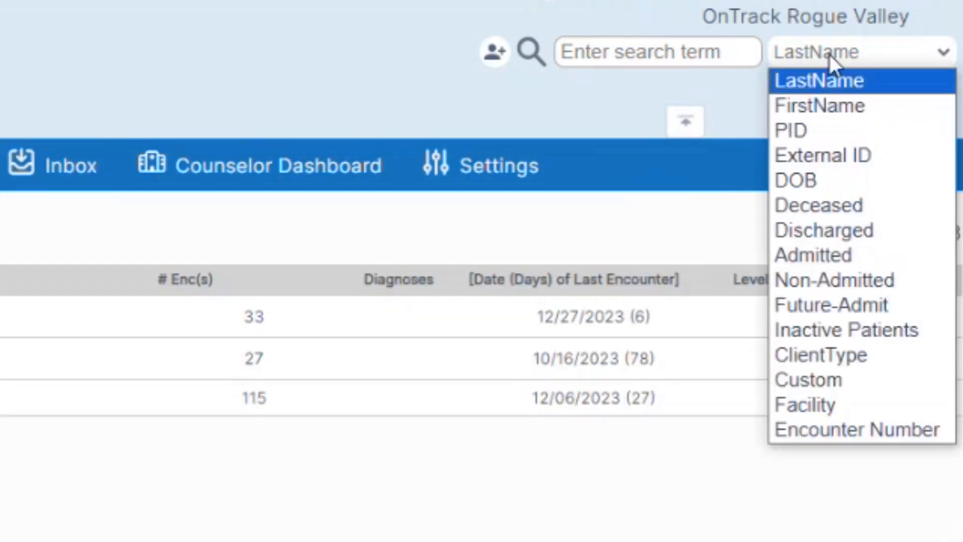
{"action": "left_click", "coordinate": [792, 401]}
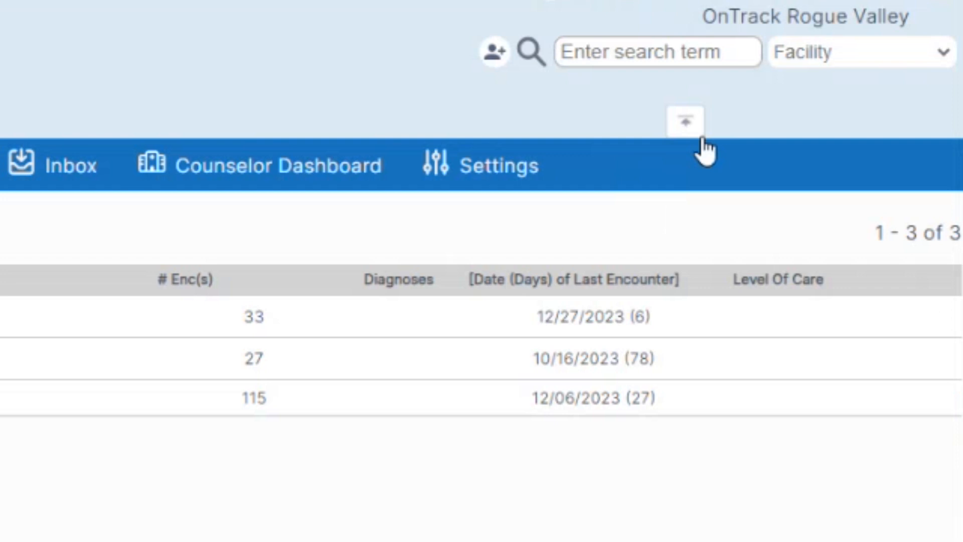
{"action": "left_click", "coordinate": [697, 60]}
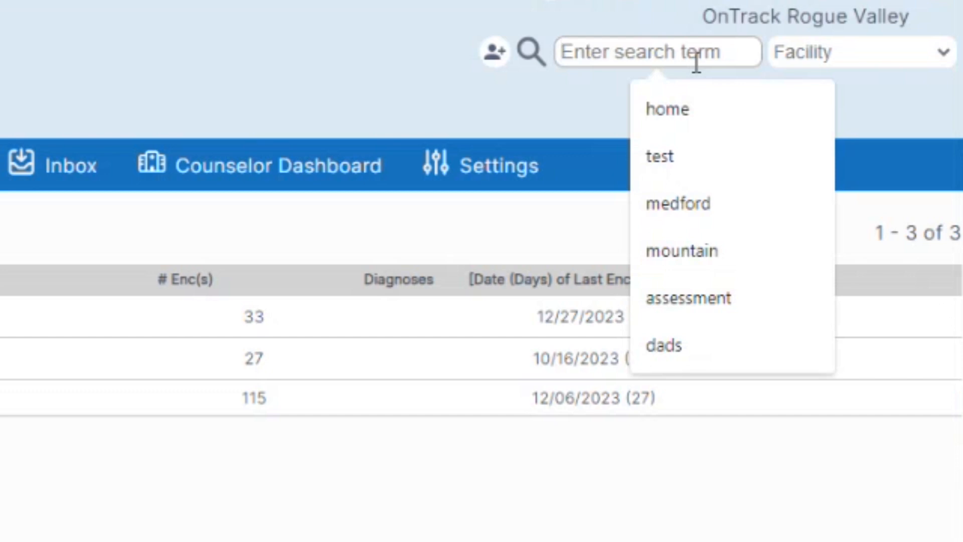
{"action": "type", "text": "Test"}
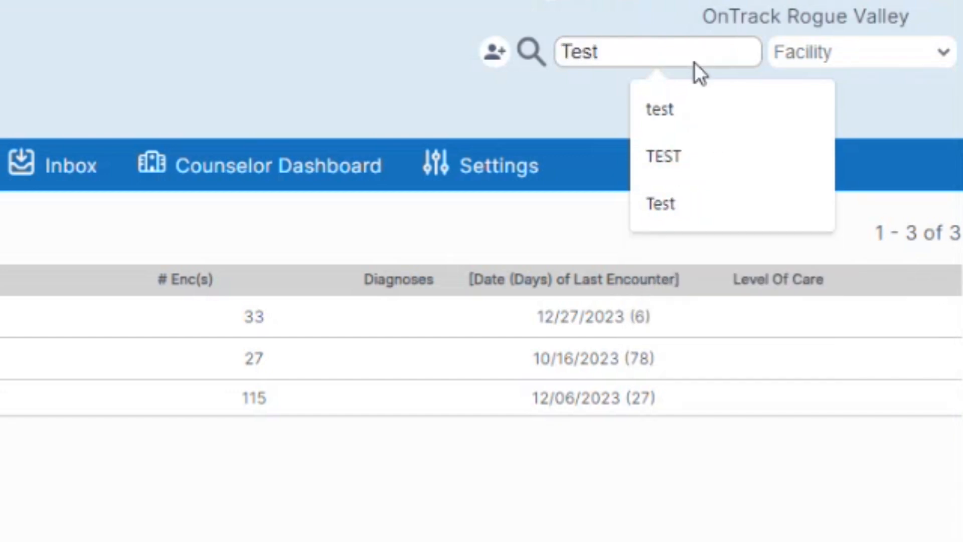
{"action": "key", "text": "Return"}
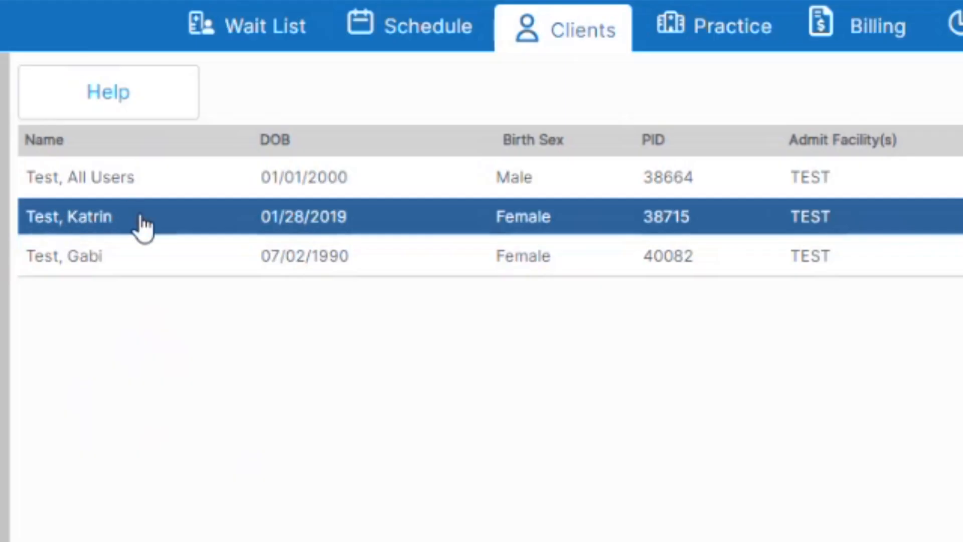
- Open the Patient Summary Chart of the test client born 01/28/2019
{"action": "left_click", "coordinate": [141, 216]}
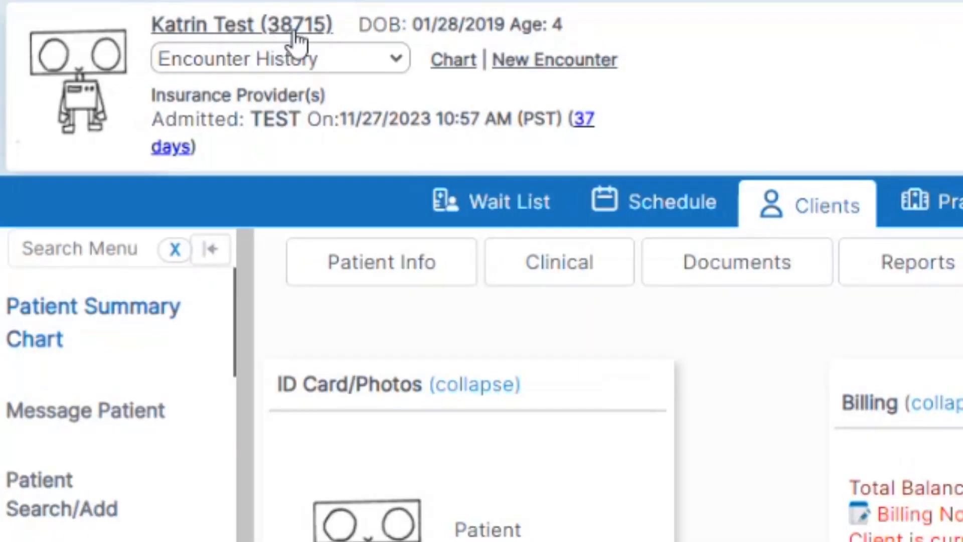
{"action": "mouse_move", "coordinate": [315, 43]}
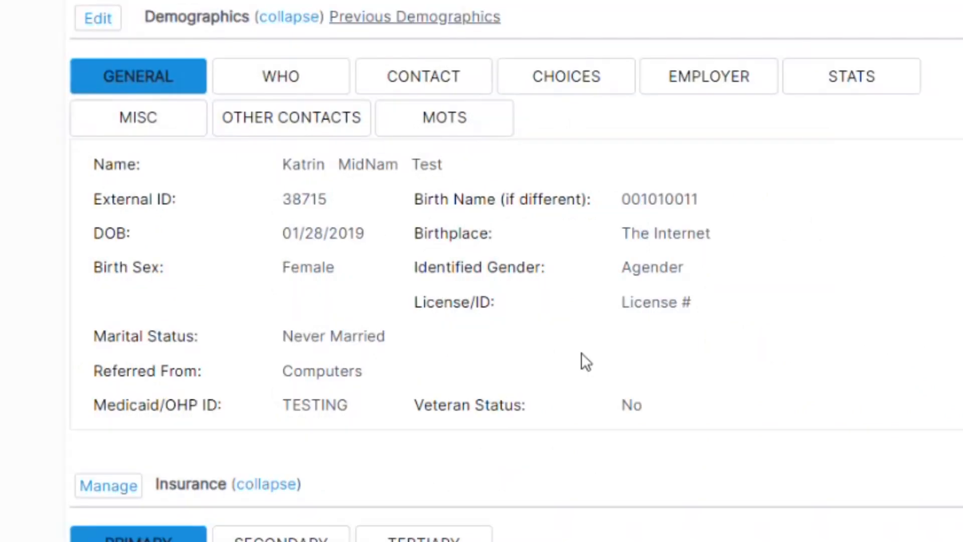
- Show the client's CONTACT details and expand the chart's empty Notes section
{"action": "left_click", "coordinate": [464, 78]}
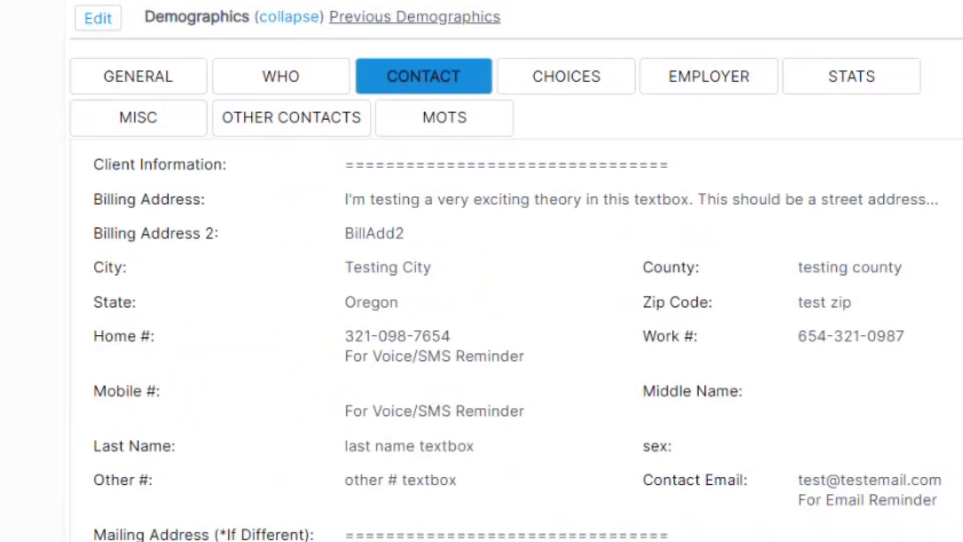
{"action": "scroll", "coordinate": [517, 271], "scroll_direction": "down", "scroll_amount": 3}
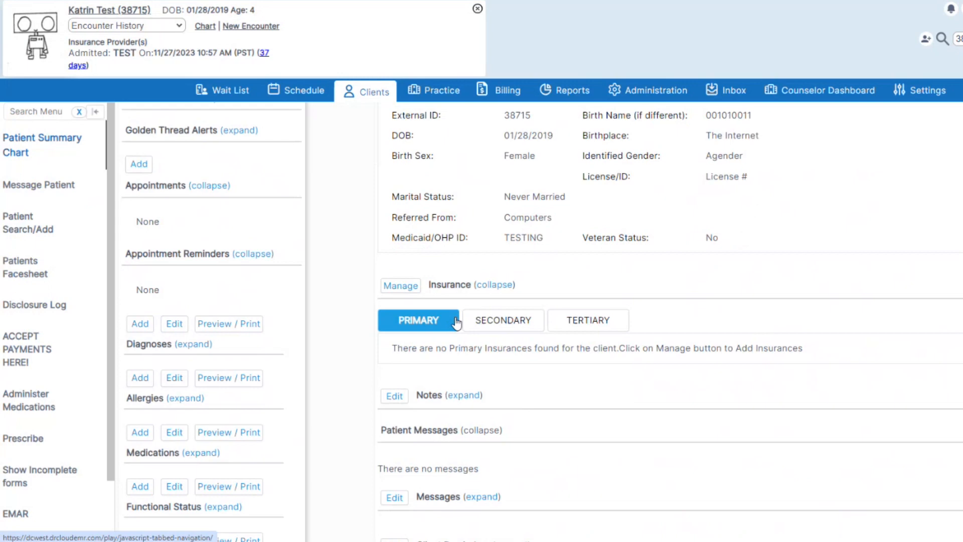
{"action": "scroll", "coordinate": [623, 327], "scroll_direction": "down", "scroll_amount": 2}
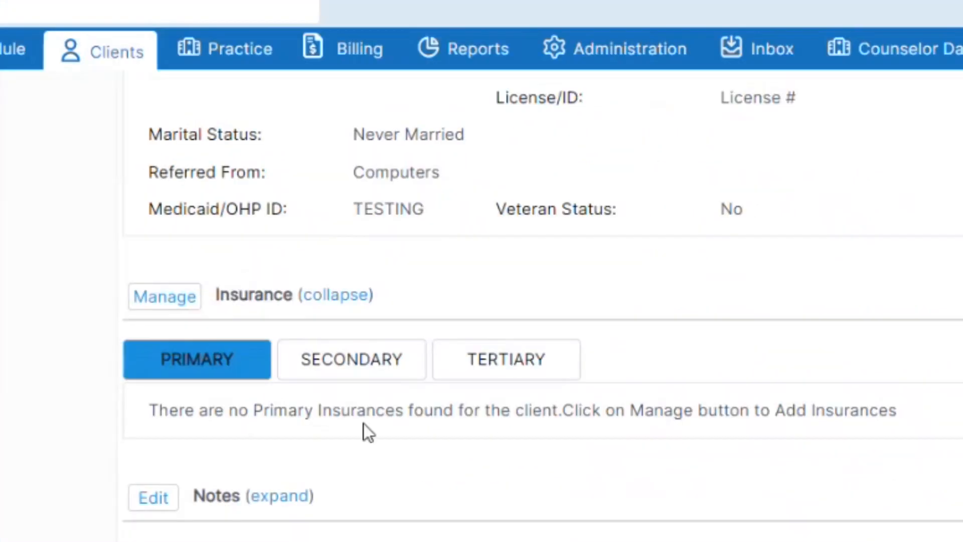
{"action": "scroll", "coordinate": [805, 494], "scroll_direction": "down", "scroll_amount": 5}
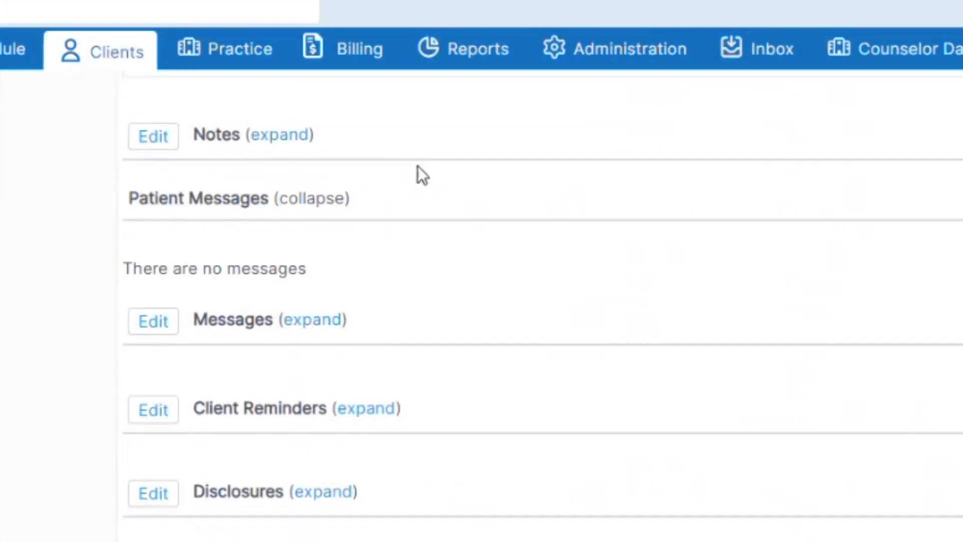
{"action": "left_click", "coordinate": [274, 135]}
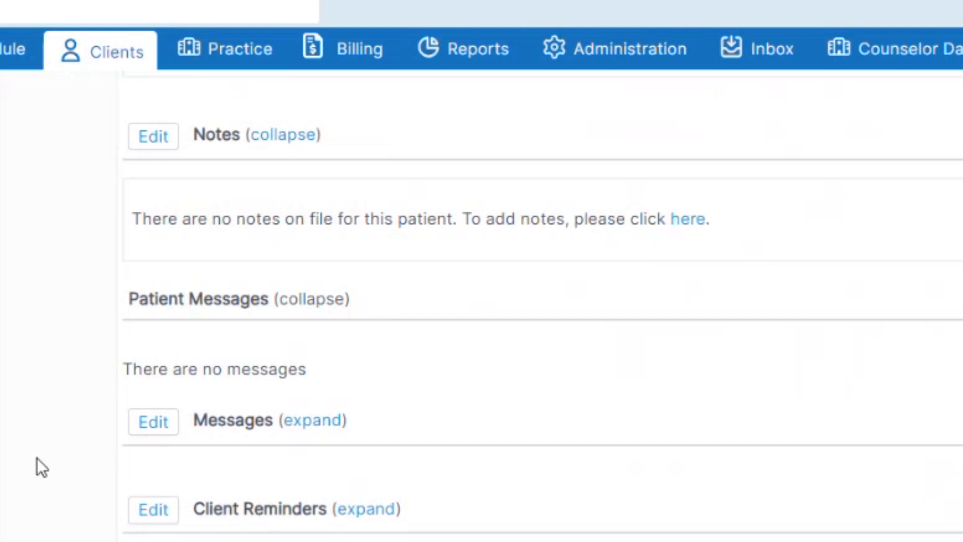
{"action": "scroll", "coordinate": [37, 458], "scroll_direction": "up", "scroll_amount": 5}
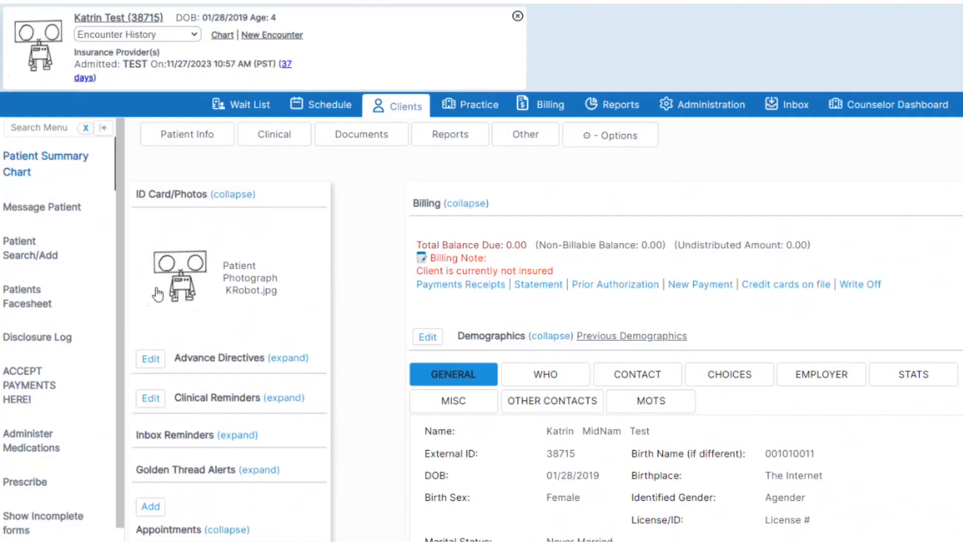
- View the client's ROI records under Documents, then open the client's Consent Forms list
{"action": "left_click", "coordinate": [204, 136]}
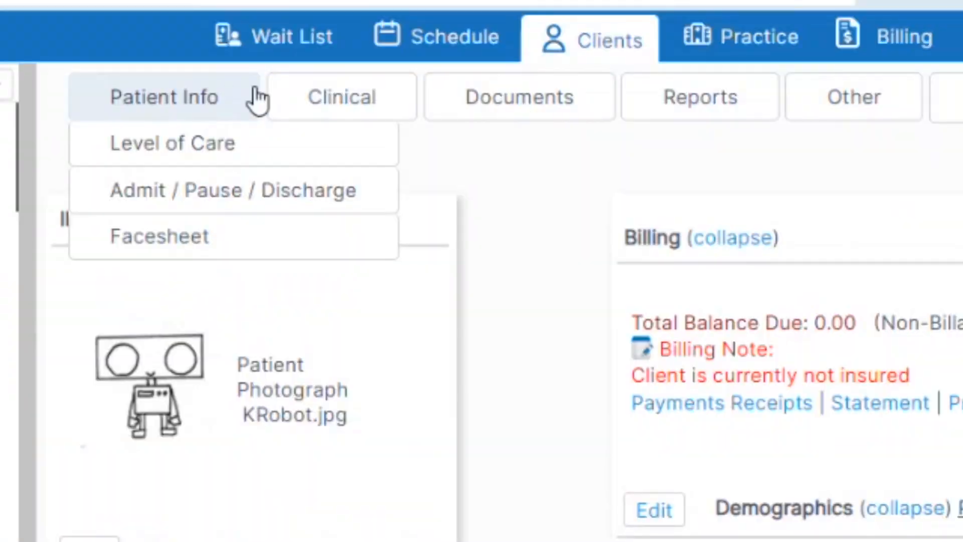
{"action": "left_click", "coordinate": [303, 103]}
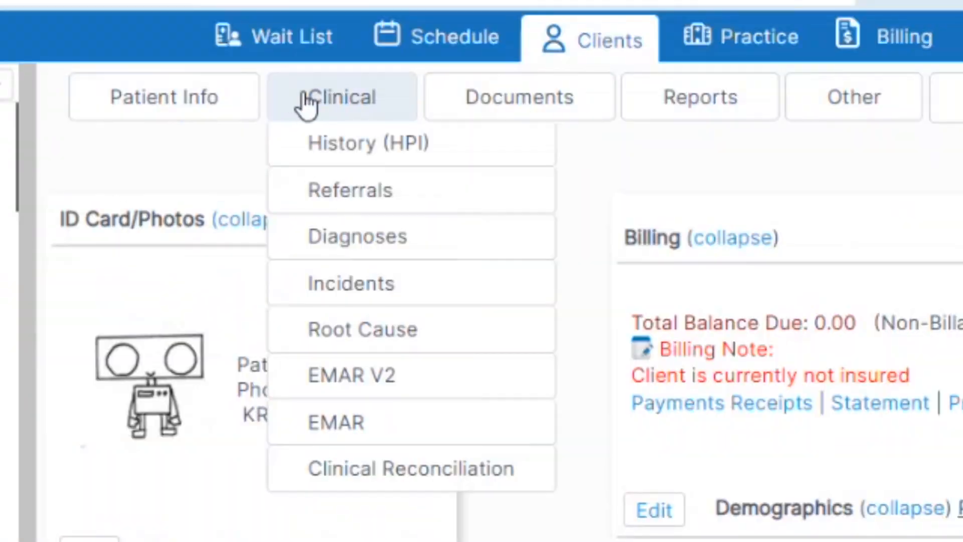
{"action": "left_click", "coordinate": [491, 108]}
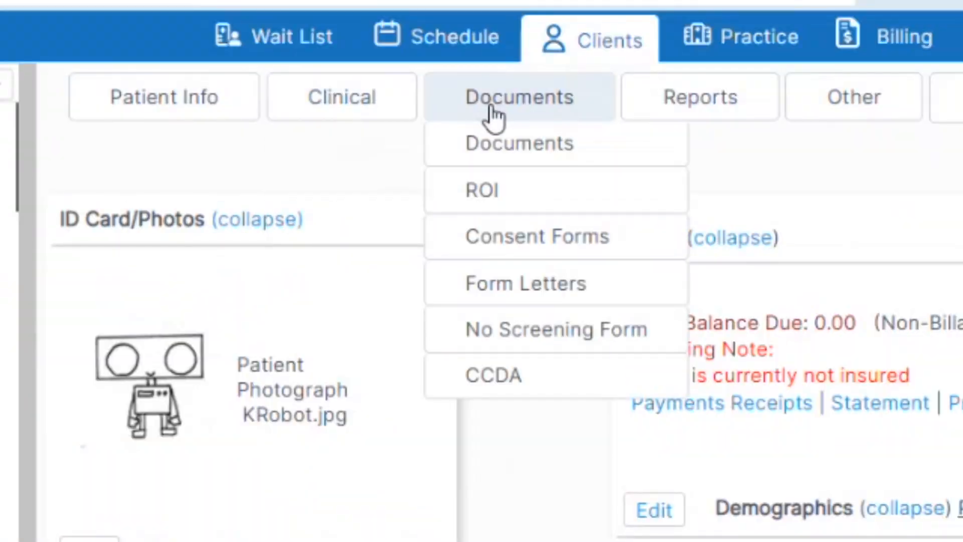
{"action": "left_click", "coordinate": [490, 207]}
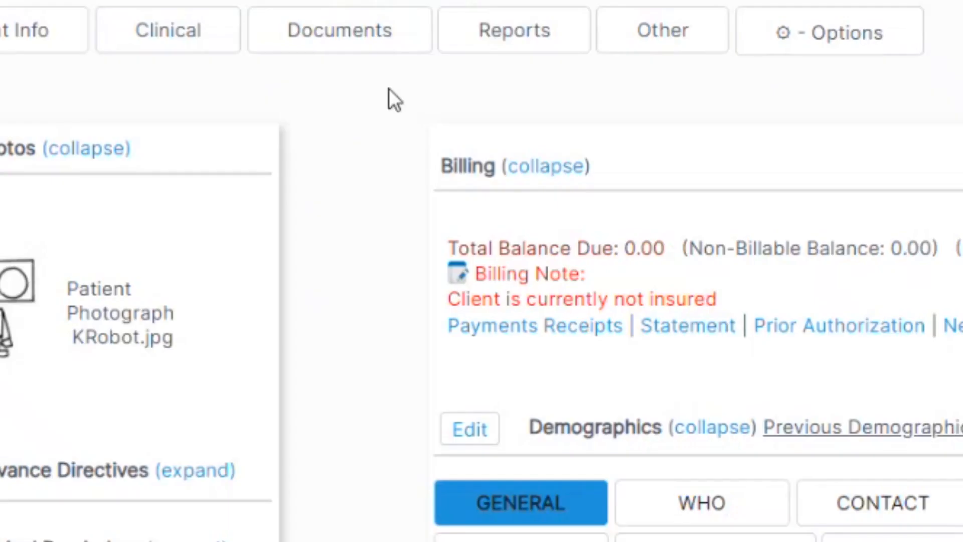
{"action": "left_click", "coordinate": [391, 42]}
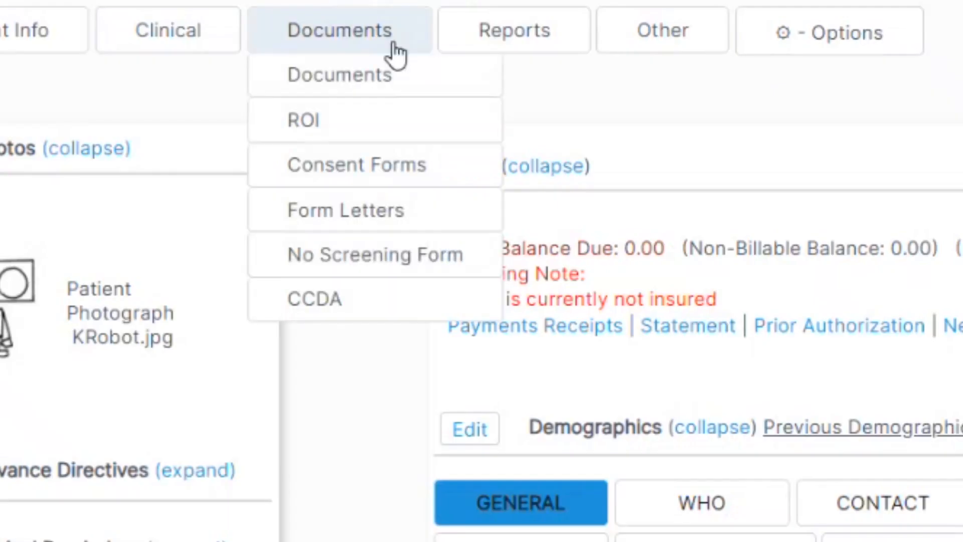
{"action": "left_click", "coordinate": [360, 164]}
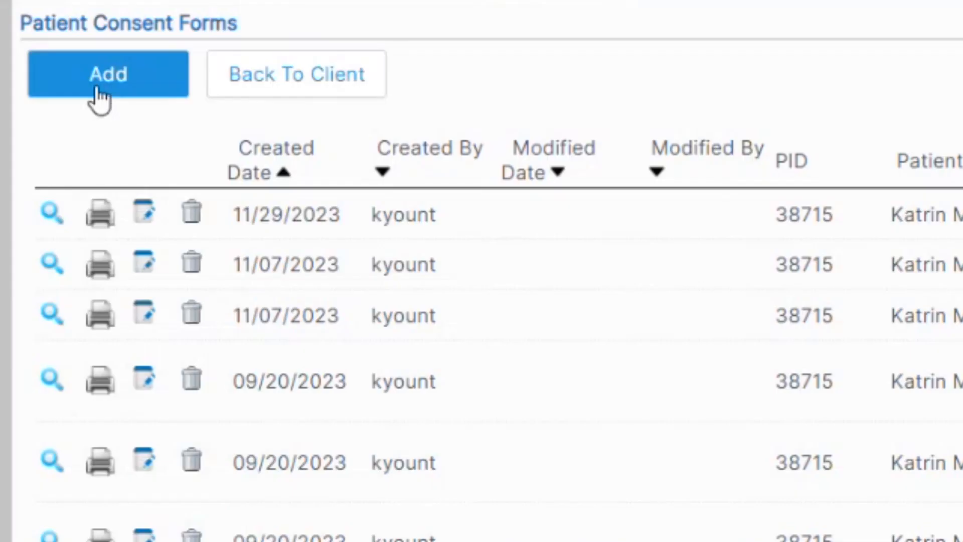
- Choose the Advanced Directives & Resources consent form from the forms dropdown
{"action": "left_click", "coordinate": [158, 159]}
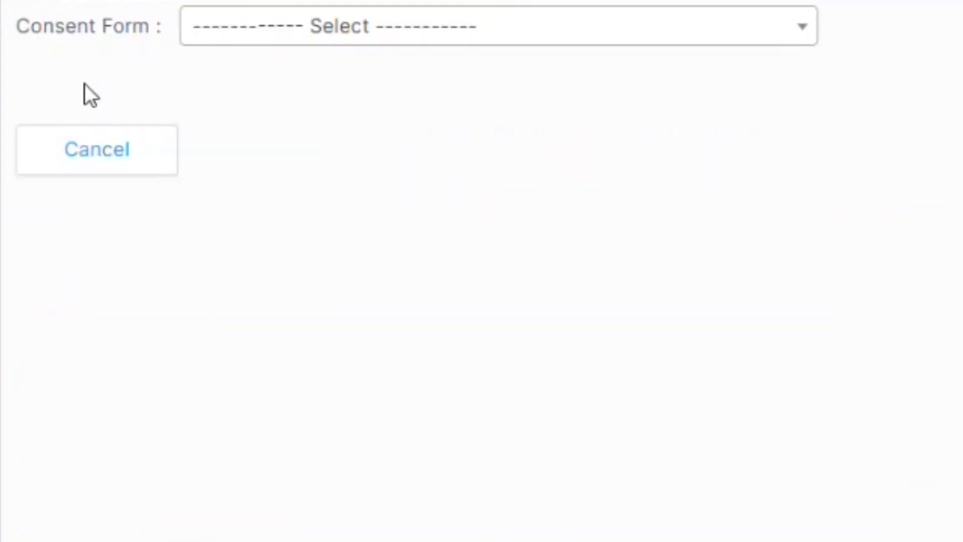
{"action": "left_click", "coordinate": [209, 33]}
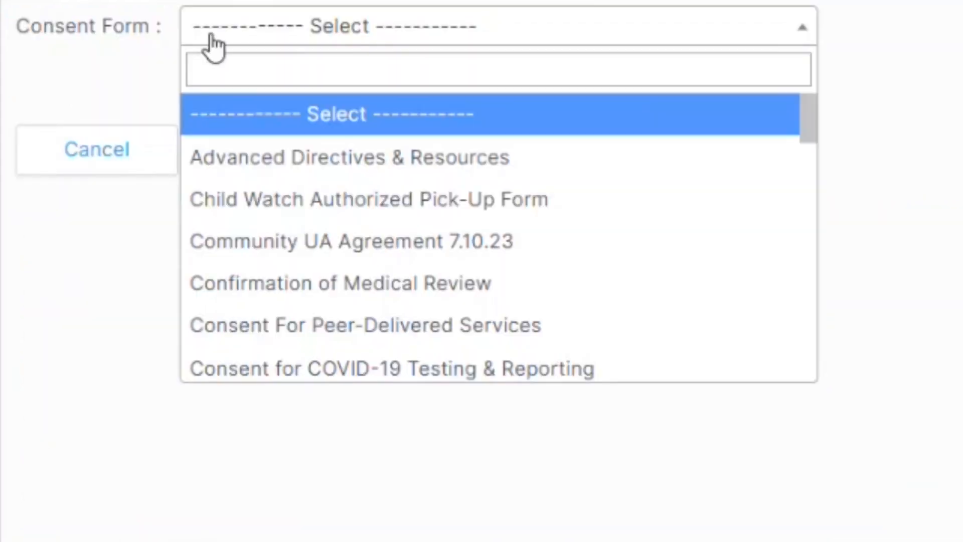
{"action": "left_click", "coordinate": [211, 156]}
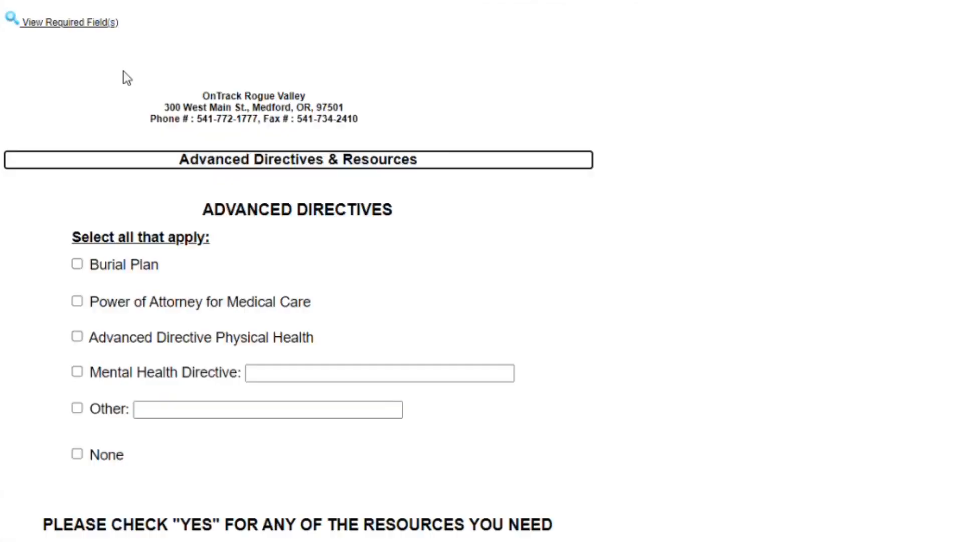
{"action": "scroll", "coordinate": [126, 78], "scroll_direction": "down", "scroll_amount": 15}
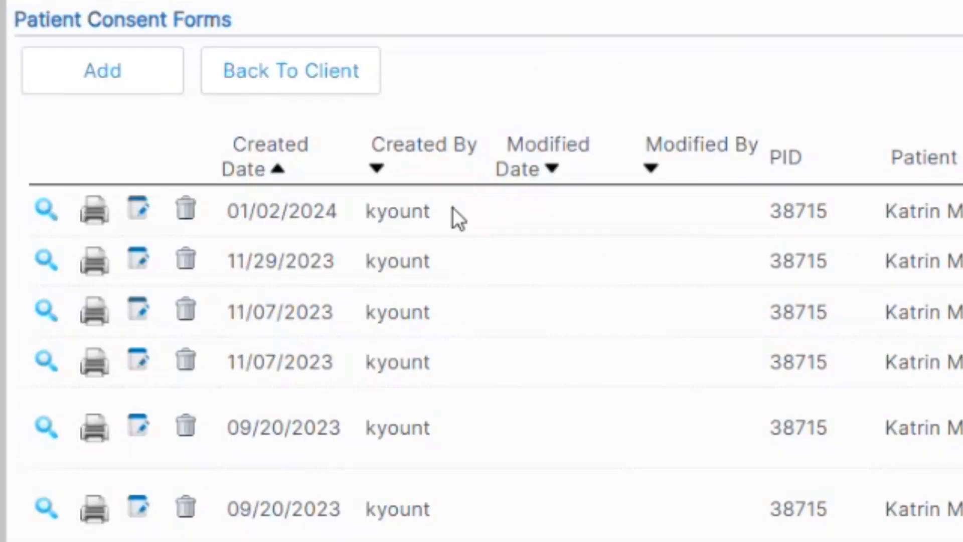
- Open the most recent consent form, preview its print, then cancel back to the chart
{"action": "left_click", "coordinate": [47, 210]}
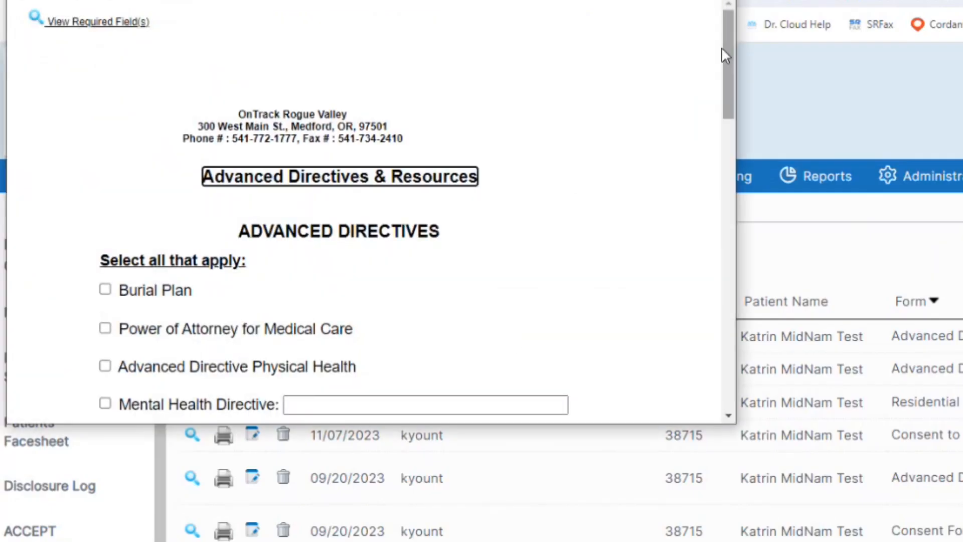
{"action": "left_click_drag", "start_coordinate": [727, 40], "coordinate": [712, 147]}
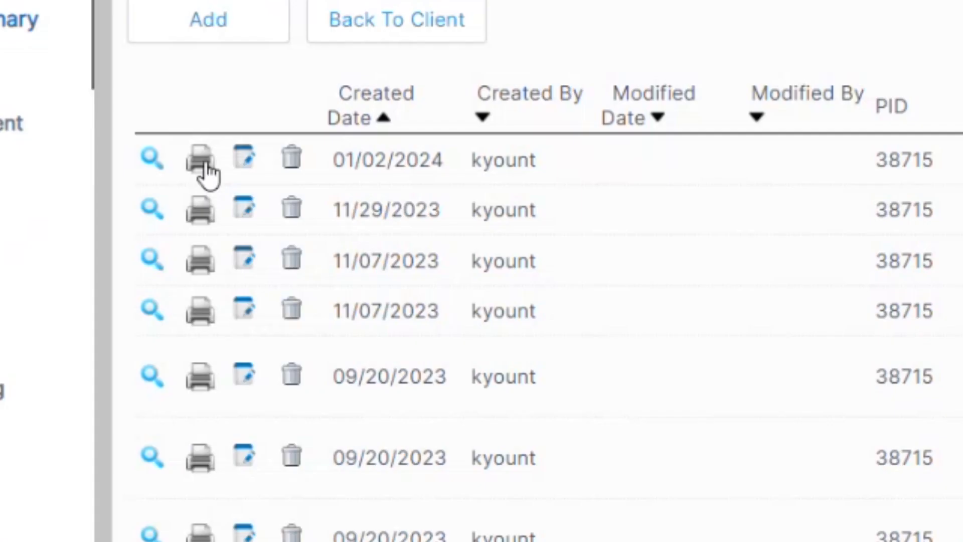
{"action": "left_click", "coordinate": [202, 161]}
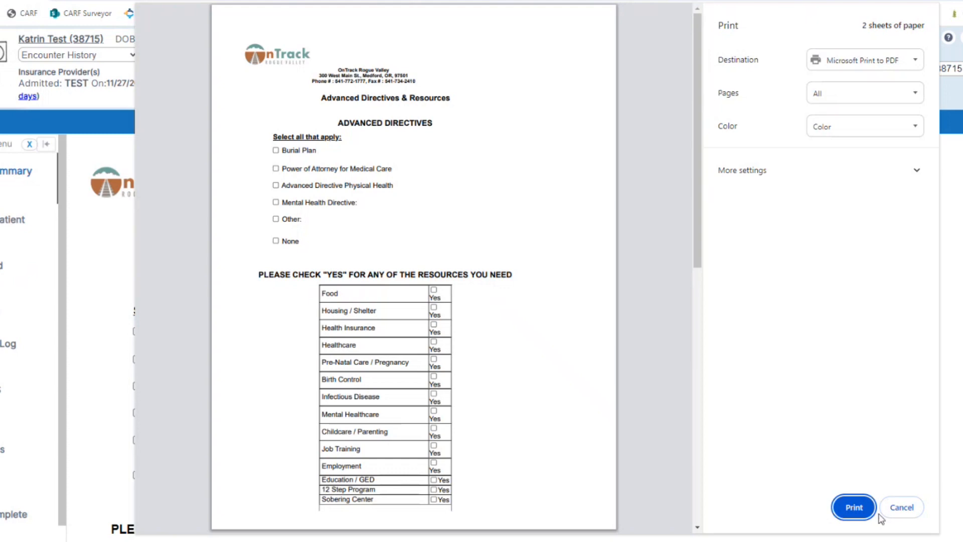
{"action": "left_click", "coordinate": [883, 514]}
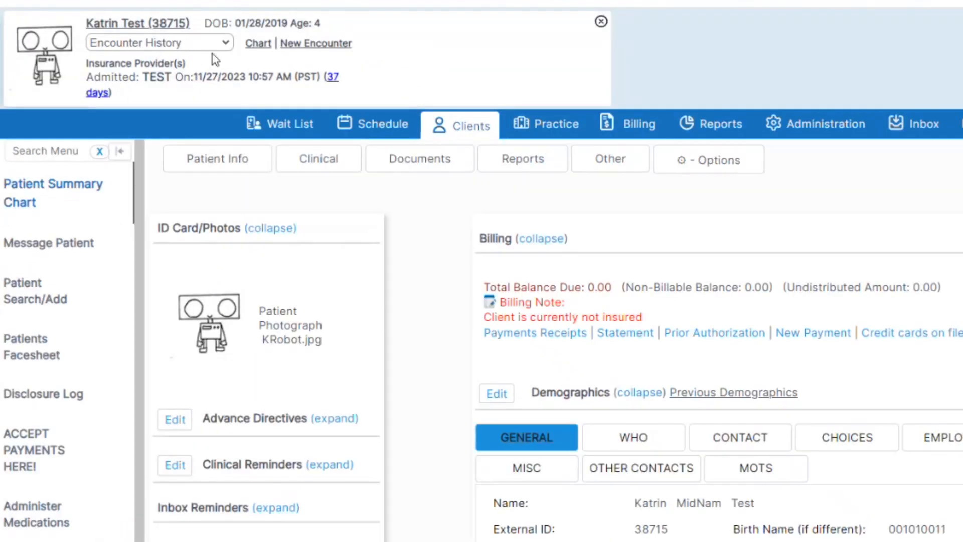
{"action": "left_click", "coordinate": [223, 44]}
{"action": "left_click_drag", "start_coordinate": [604, 83], "coordinate": [603, 209]}
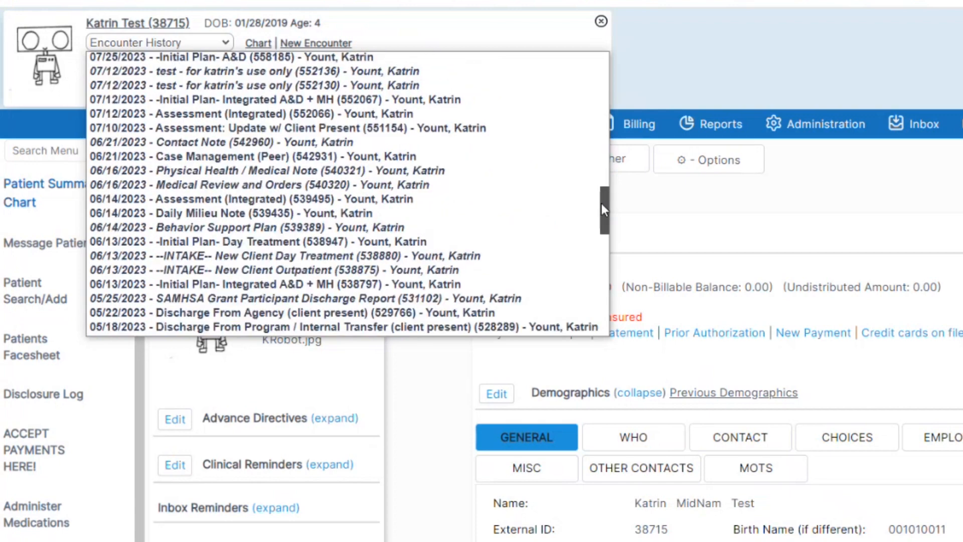
{"action": "scroll", "coordinate": [601, 203], "scroll_direction": "down", "scroll_amount": 1}
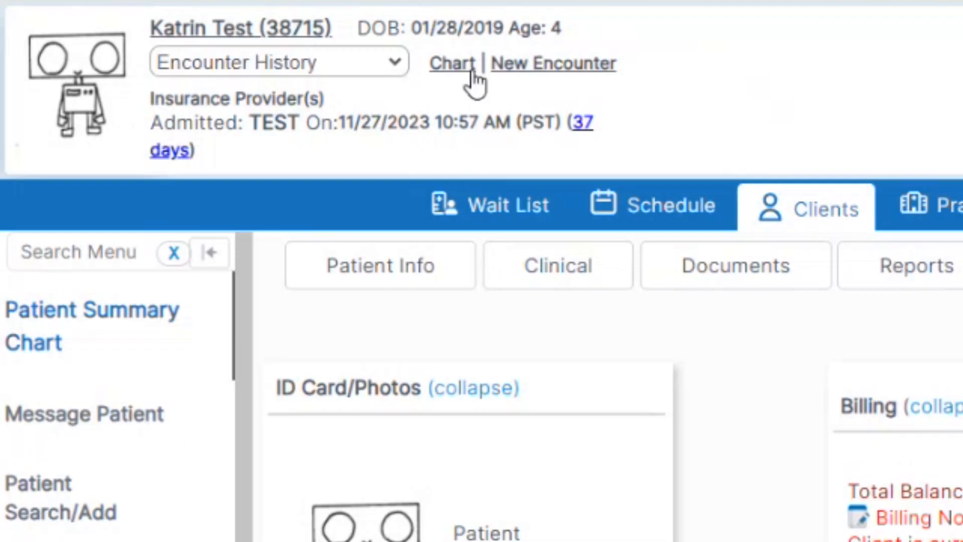
- Filter past encounters to -Initial Plan- A&D with all forms, refresh, and open the 11/20/2023 encounter
{"action": "left_click", "coordinate": [471, 64]}
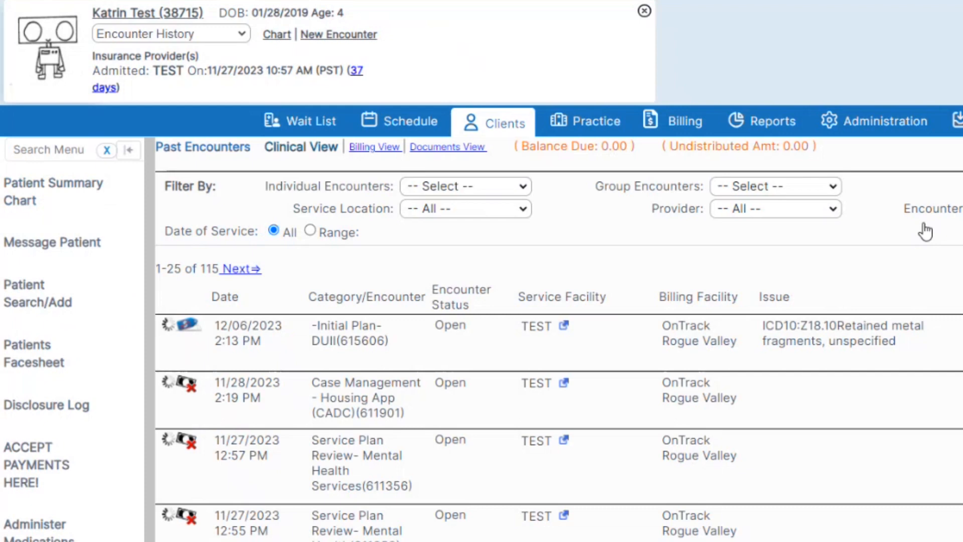
{"action": "left_click", "coordinate": [522, 187]}
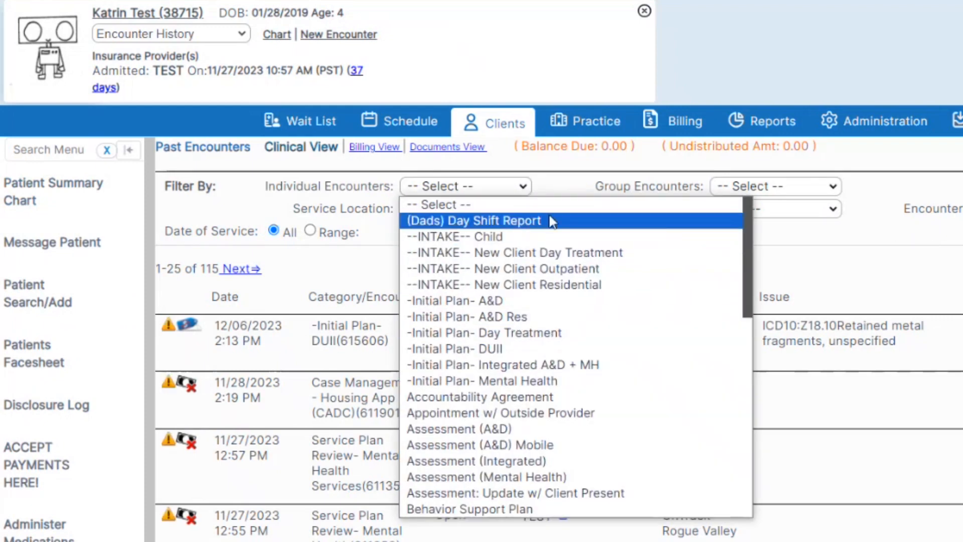
{"action": "left_click", "coordinate": [623, 162]}
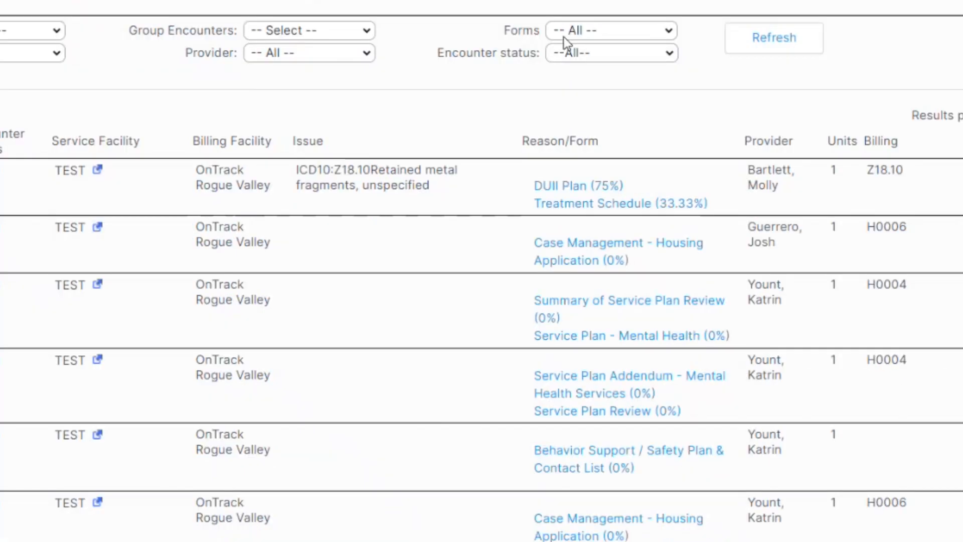
{"action": "left_click", "coordinate": [566, 33]}
{"action": "left_click", "coordinate": [566, 32]}
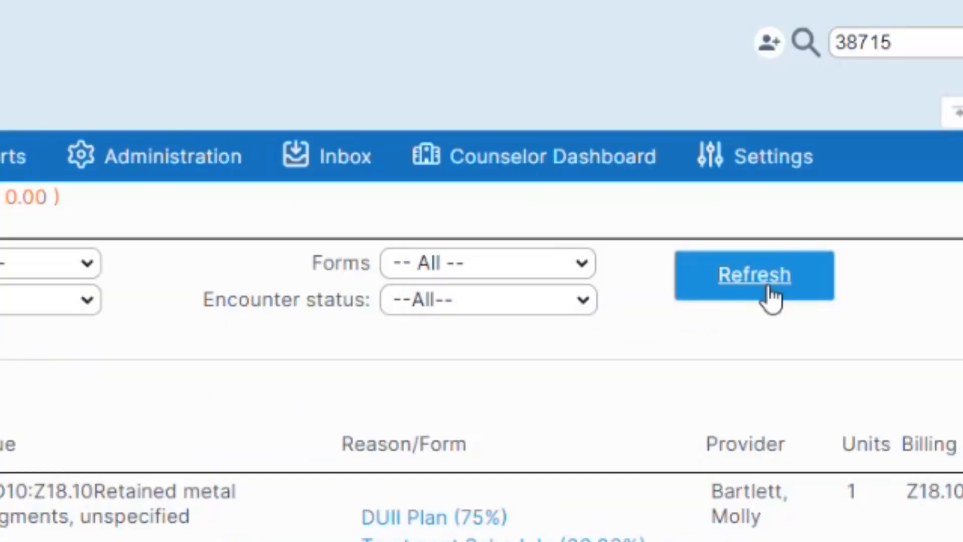
{"action": "left_click", "coordinate": [771, 296]}
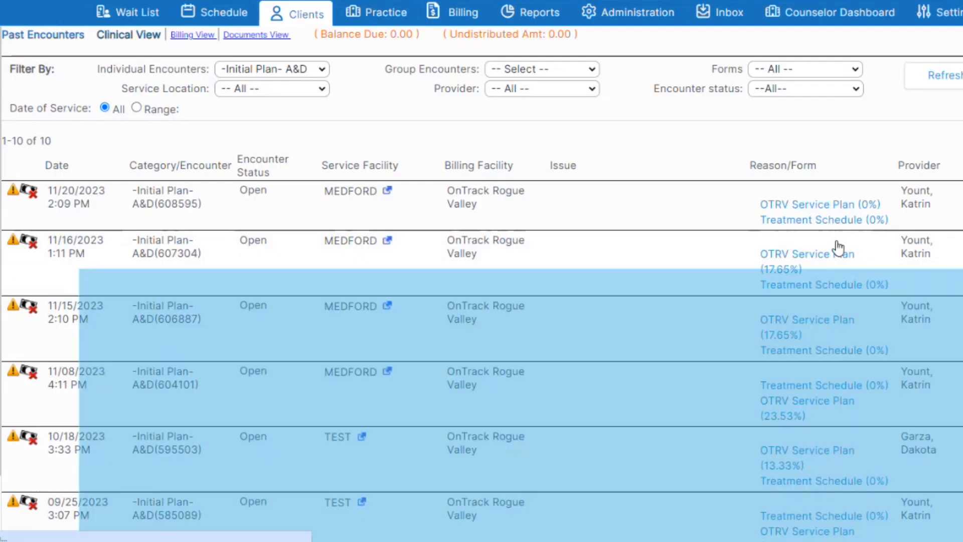
{"action": "mouse_move", "coordinate": [836, 207]}
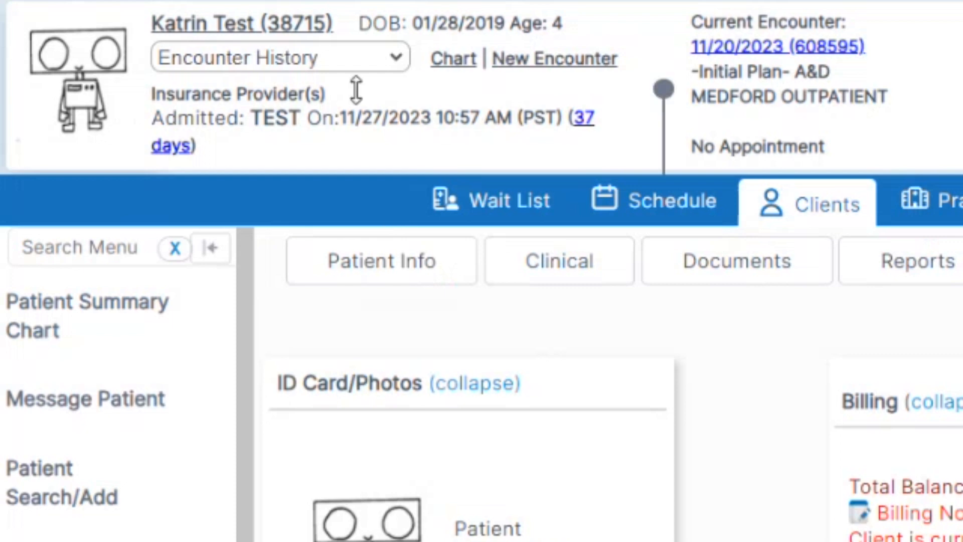
- Open the 11/27/2023 Day Tx Intake Report encounter from the Encounter History list
{"action": "left_click", "coordinate": [355, 56]}
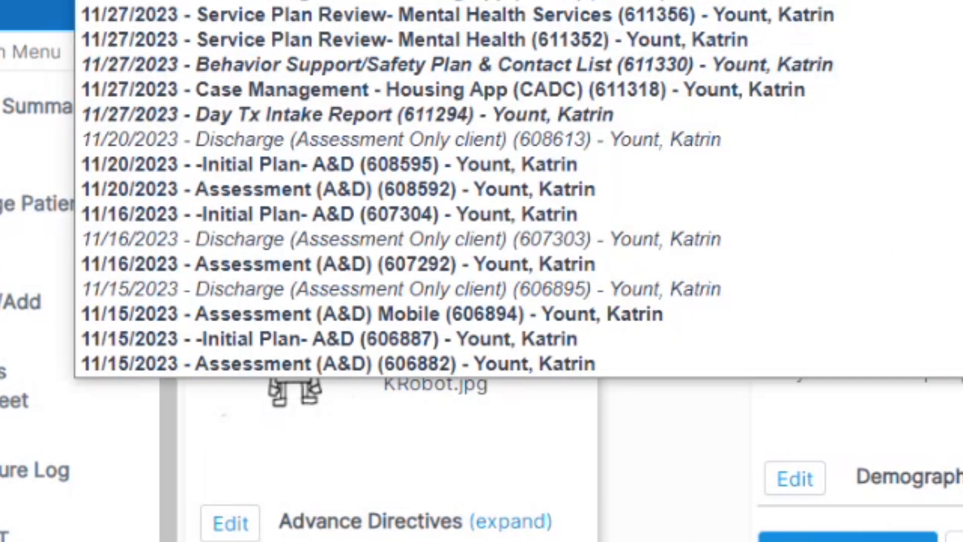
{"action": "left_click", "coordinate": [354, 113]}
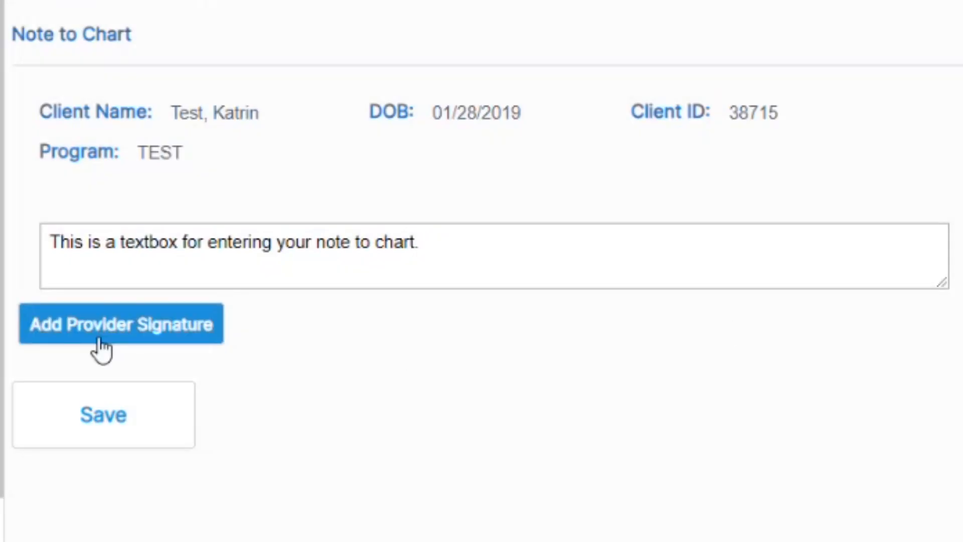
- Add the provider signature to the Note to Chart by entering the signature id
{"action": "left_click", "coordinate": [100, 346]}
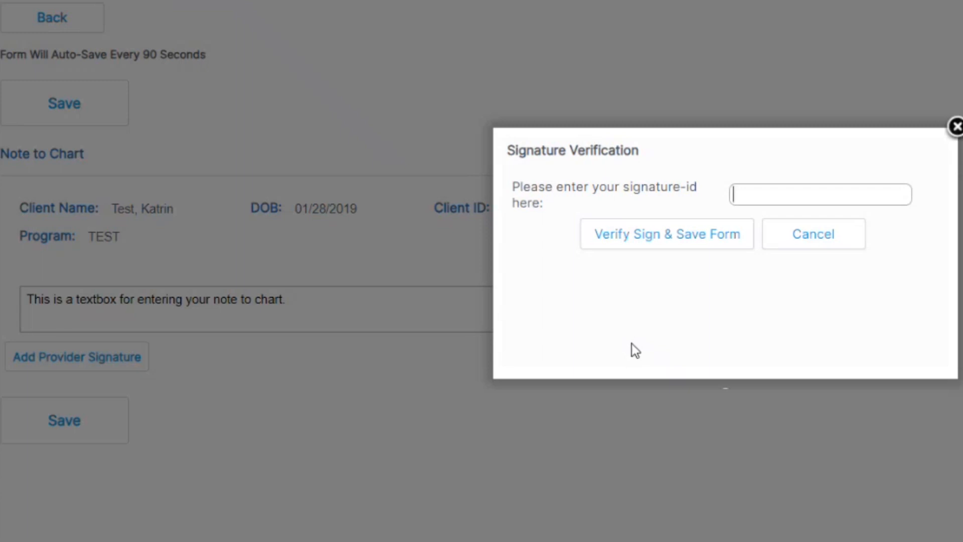
{"action": "left_click_drag", "start_coordinate": [512, 192], "coordinate": [570, 208]}
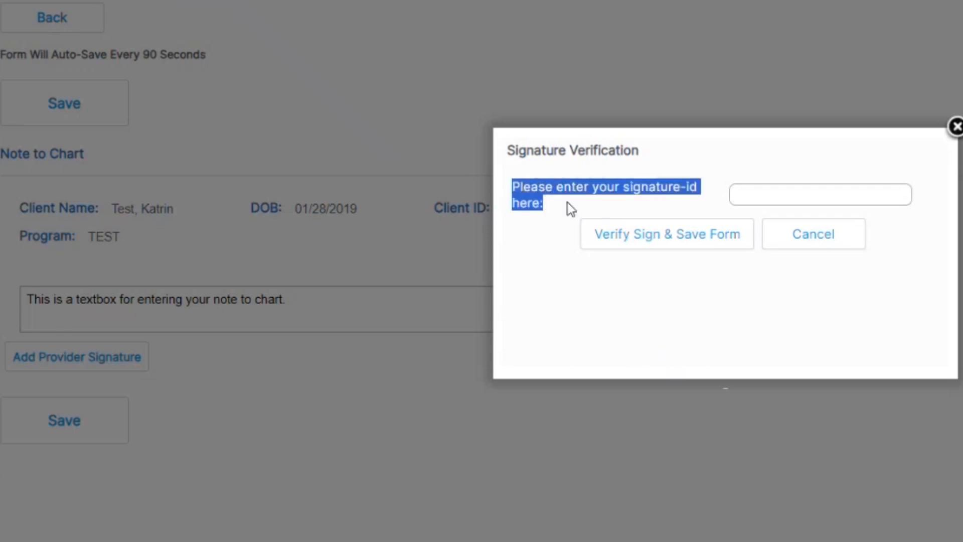
{"action": "left_click", "coordinate": [841, 196]}
{"action": "type", "text": "••"}
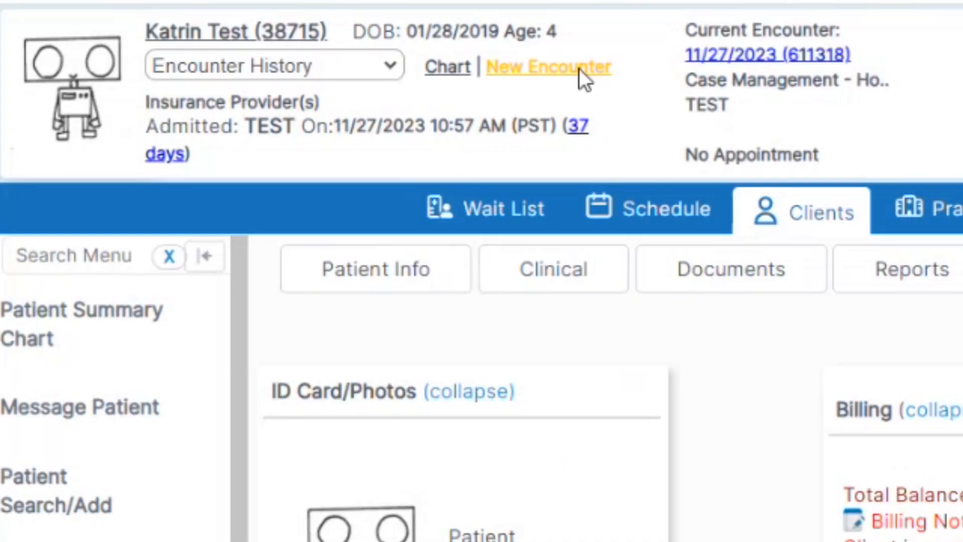
- Create a new encounter with Service Facility TEST and category Note to Chart, and save it
{"action": "left_click", "coordinate": [610, 76]}
{"action": "left_click", "coordinate": [490, 180]}
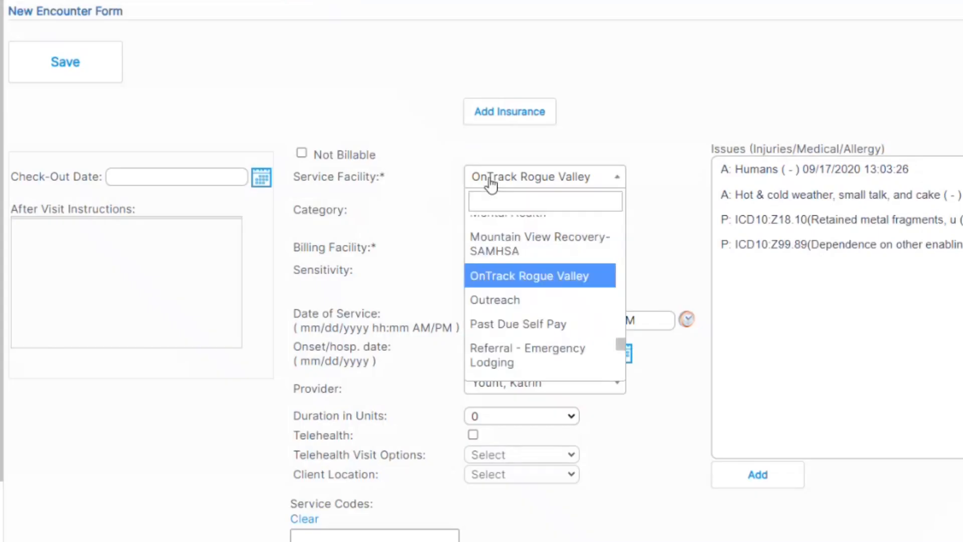
{"action": "type", "text": "test"}
{"action": "left_click", "coordinate": [507, 228]}
{"action": "left_click", "coordinate": [532, 201]}
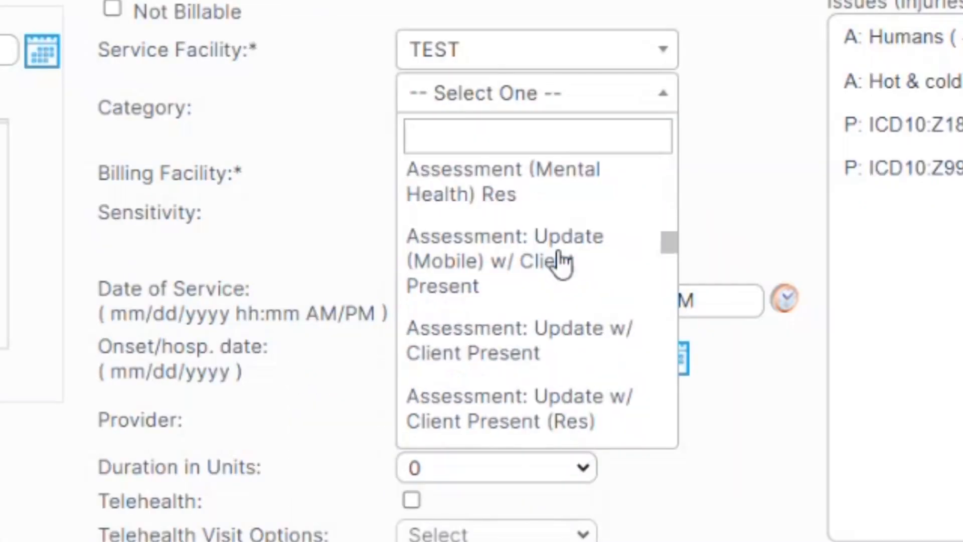
{"action": "scroll", "coordinate": [561, 260], "scroll_direction": "down", "scroll_amount": 4}
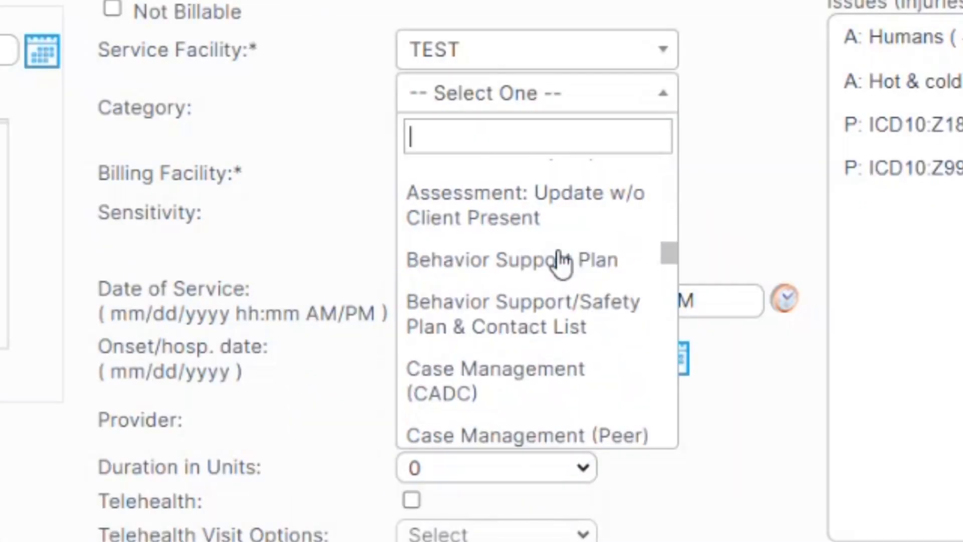
{"action": "scroll", "coordinate": [561, 260], "scroll_direction": "down", "scroll_amount": 3}
{"action": "type", "text": "note"}
{"action": "key", "text": "Return"}
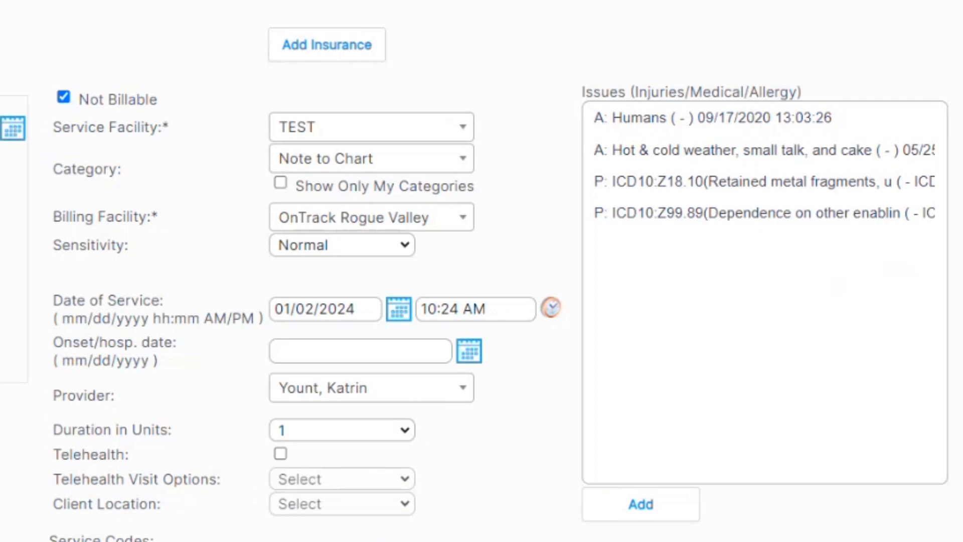
{"action": "left_click", "coordinate": [180, 100]}
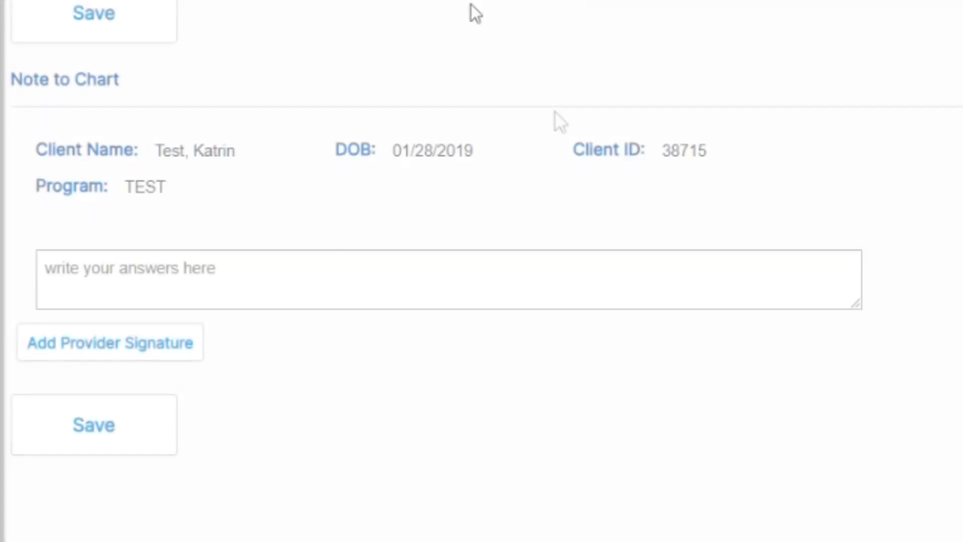
- Enter 'This is a textbox for entering your note to chart.' as the note, then scroll down to the Housing Application form
{"action": "left_click", "coordinate": [292, 294]}
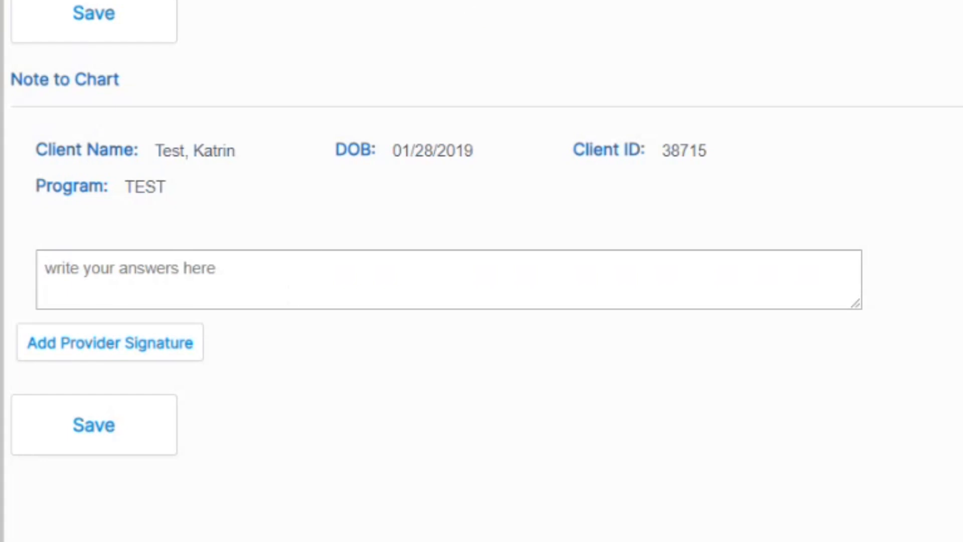
{"action": "type", "text": "This "}
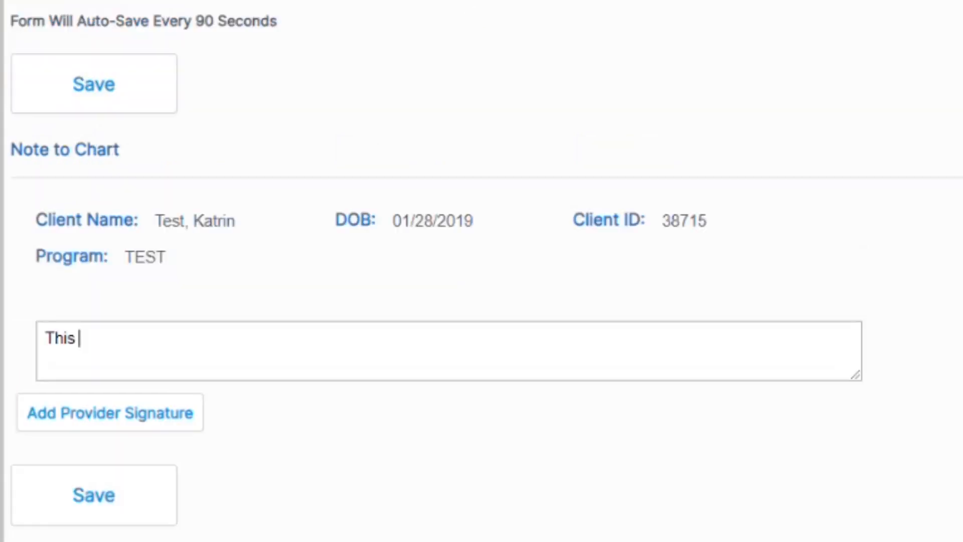
{"action": "type", "text": "is a textbox f"}
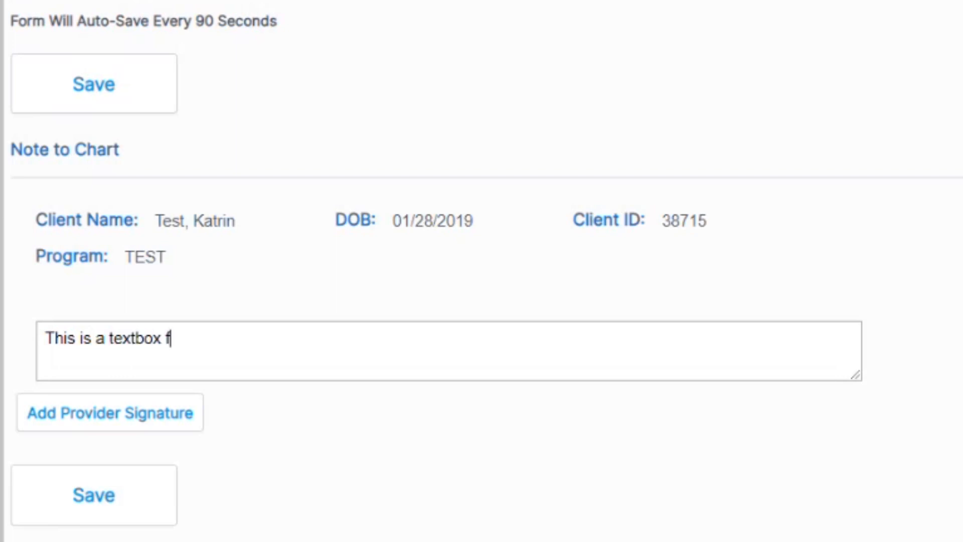
{"action": "type", "text": "or entering your note "}
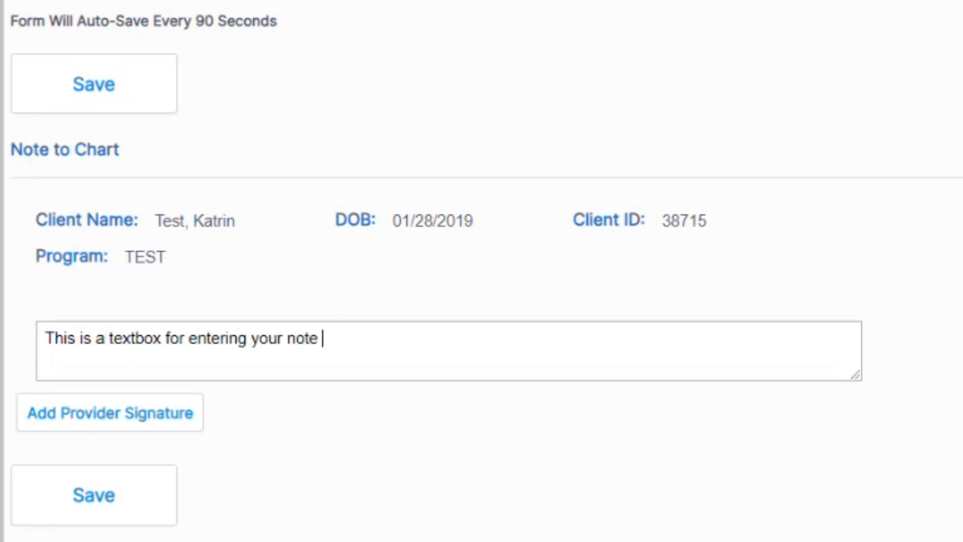
{"action": "type", "text": "to chart."}
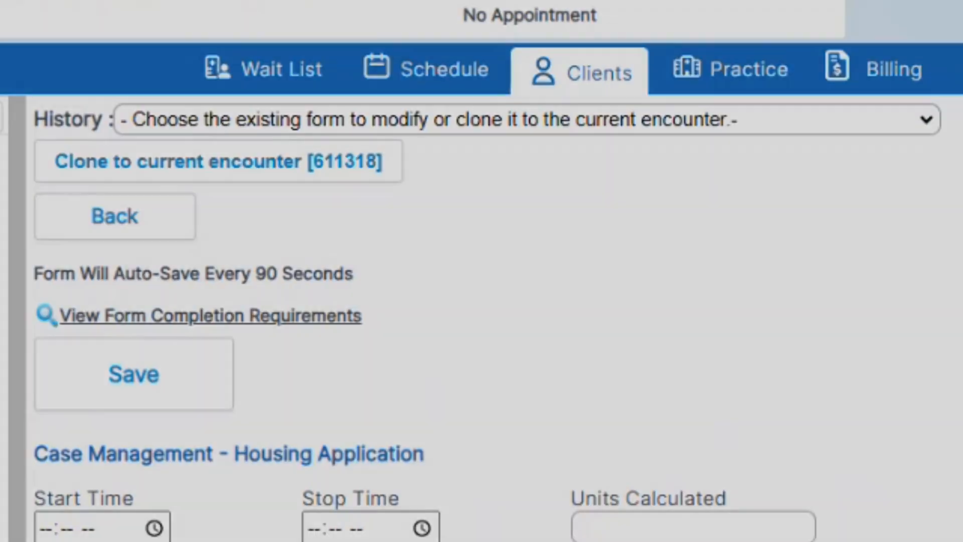
{"action": "scroll", "coordinate": [482, 301], "scroll_direction": "down", "scroll_amount": 3}
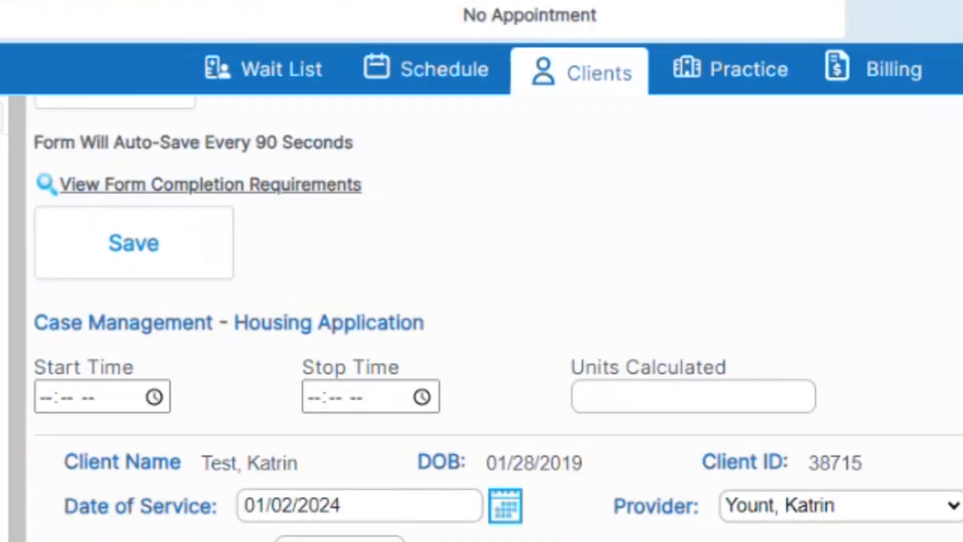
- Set Start Time 08:00 AM and Stop Time 09:00 AM, calculating 4 units, and highlight Upload Document
{"action": "scroll", "coordinate": [303, 362], "scroll_direction": "down", "scroll_amount": 3}
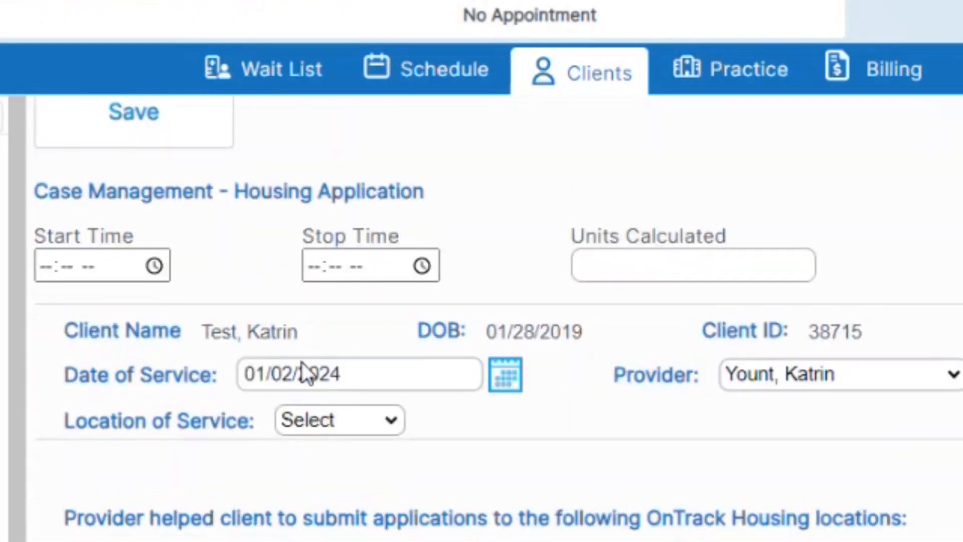
{"action": "left_click", "coordinate": [37, 266]}
{"action": "type", "text": "0800a"}
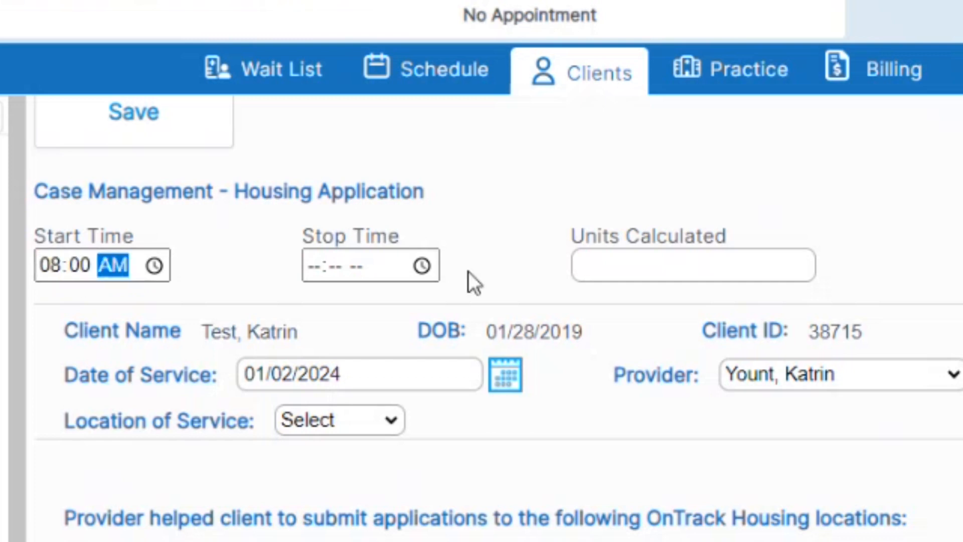
{"action": "left_click", "coordinate": [316, 266]}
{"action": "type", "text": "0900a"}
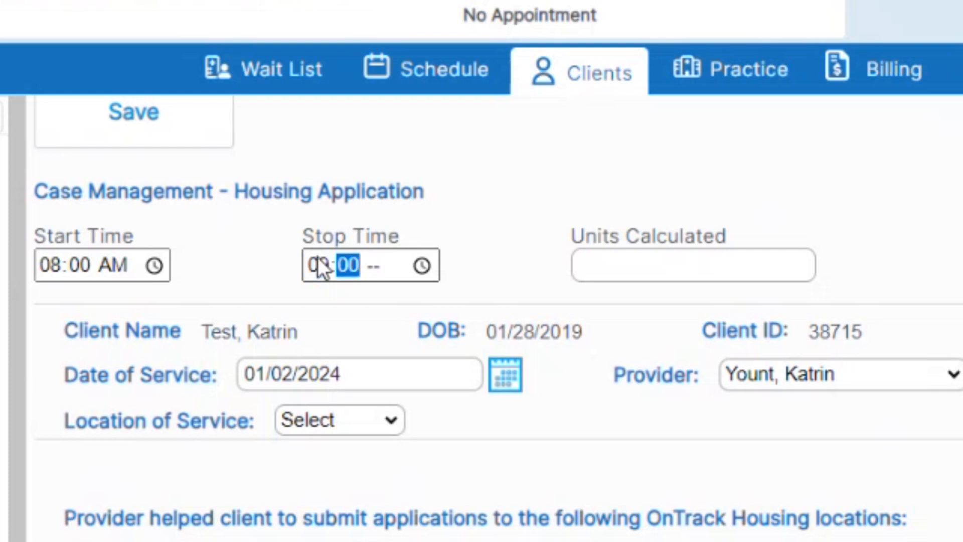
{"action": "left_click", "coordinate": [641, 273]}
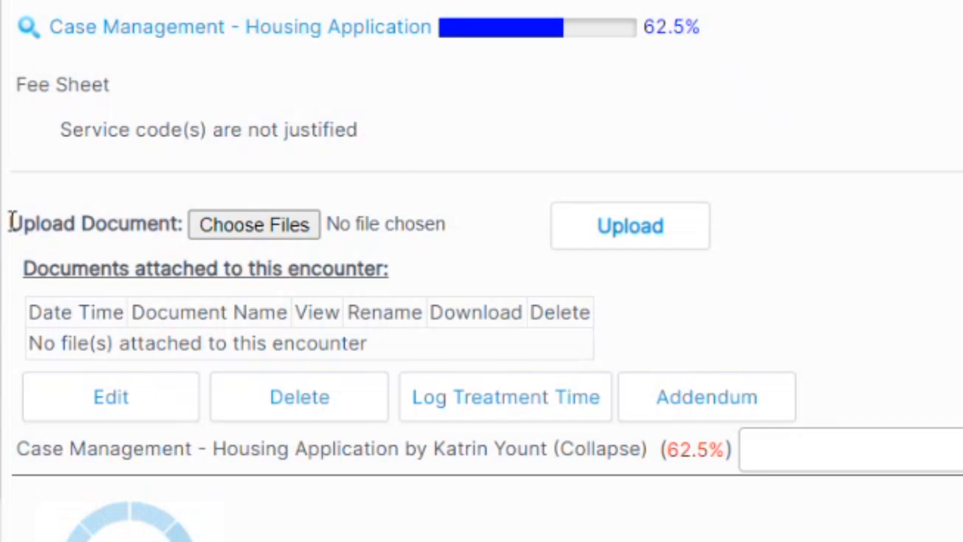
{"action": "left_click_drag", "start_coordinate": [12, 221], "coordinate": [186, 232]}
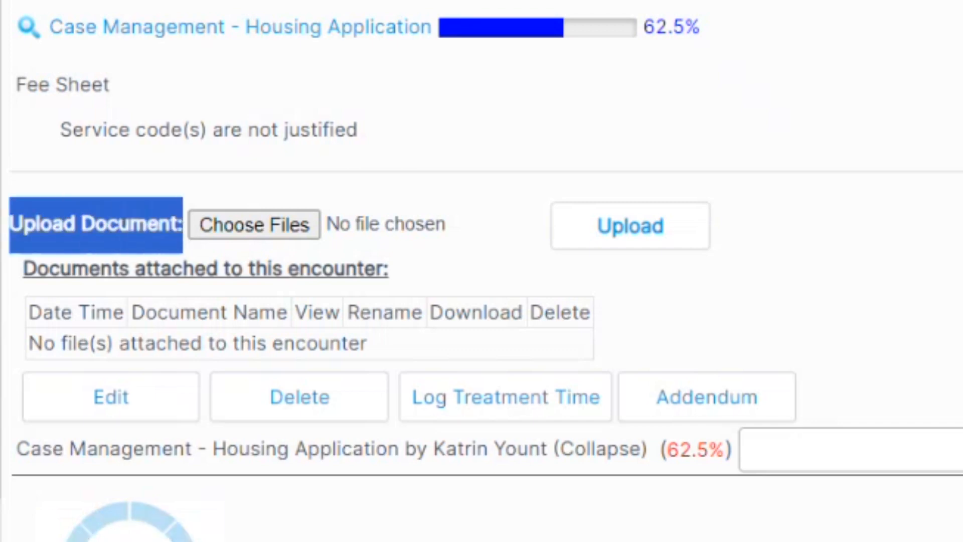
- Attach the first futuristic sci-fi podium image through the Upload Document file picker
{"action": "left_click", "coordinate": [186, 232]}
{"action": "left_click", "coordinate": [294, 237]}
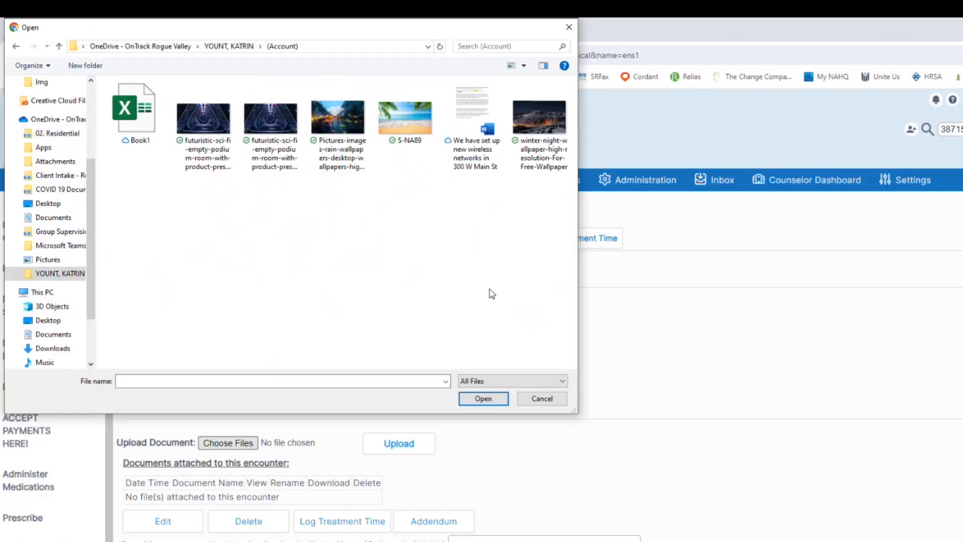
{"action": "double_click", "coordinate": [218, 111]}
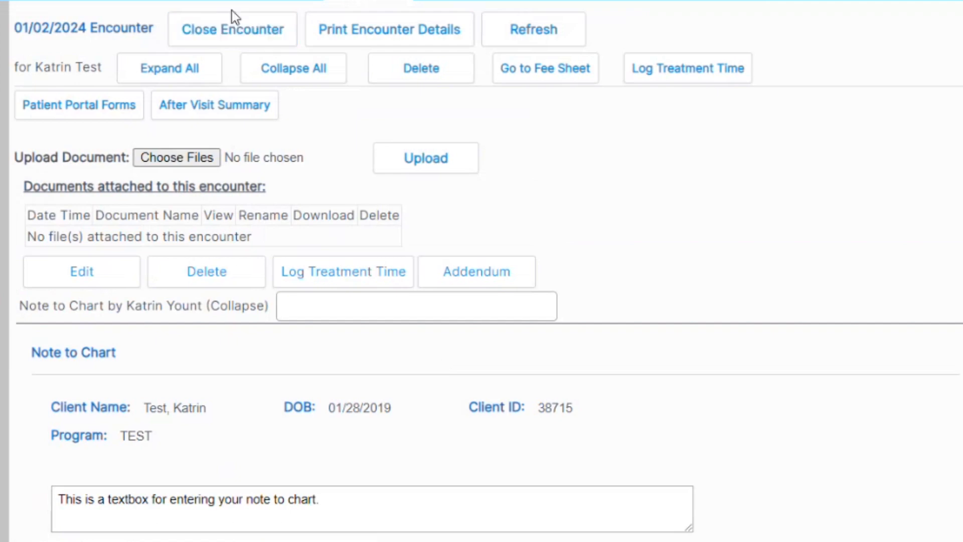
- Close the 01/02/2024 encounter, review the client's Encounter History list, then leave for the Help page
{"action": "left_click", "coordinate": [237, 36]}
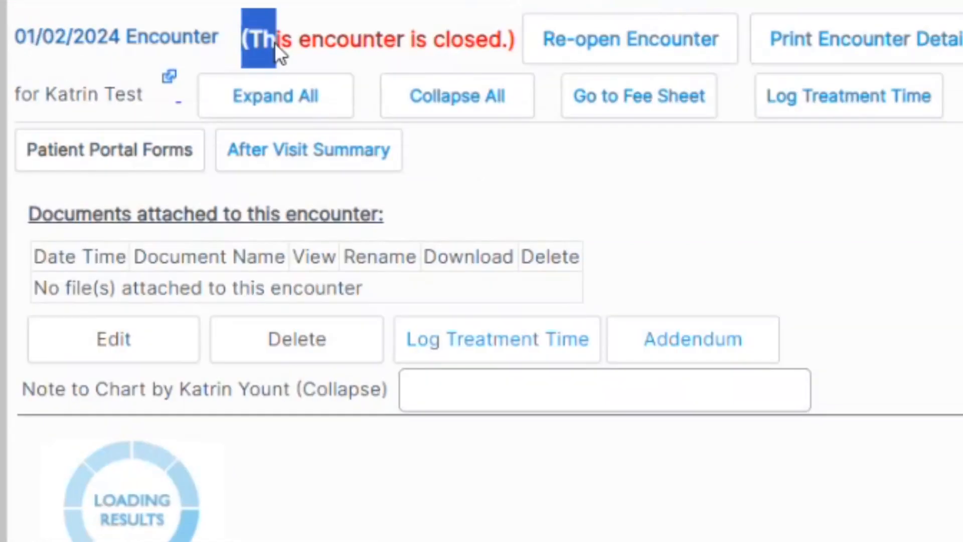
{"action": "left_click_drag", "start_coordinate": [275, 44], "coordinate": [531, 63]}
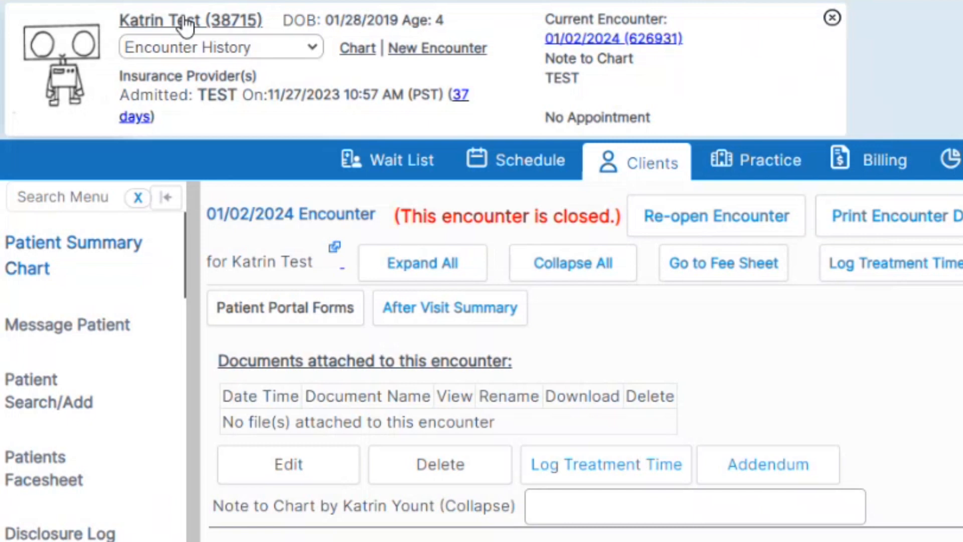
{"action": "left_click", "coordinate": [186, 24]}
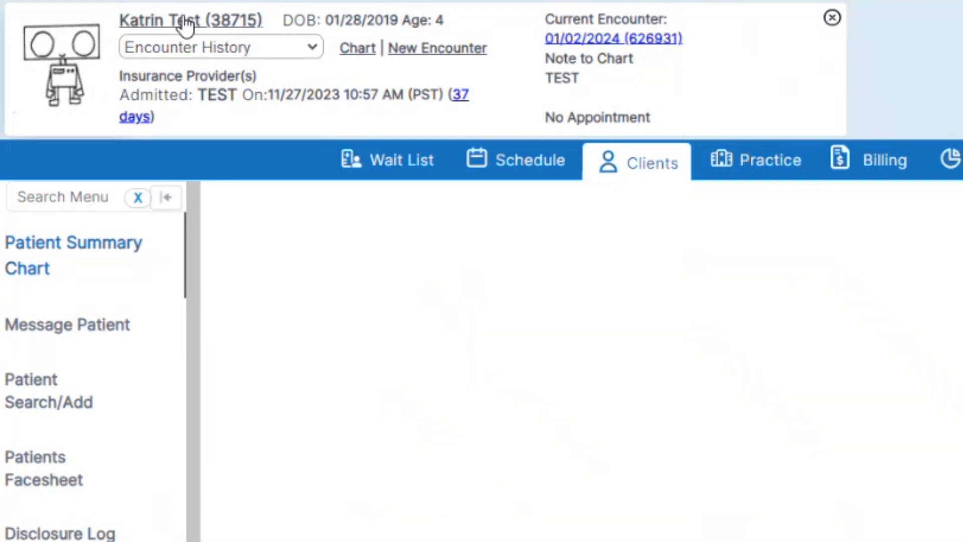
{"action": "left_click", "coordinate": [206, 54]}
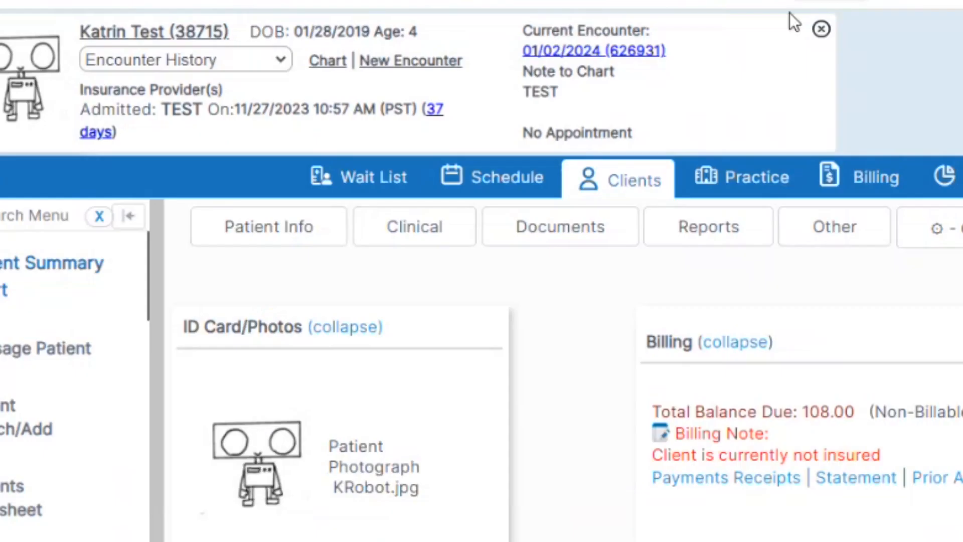
{"action": "left_click", "coordinate": [821, 29]}
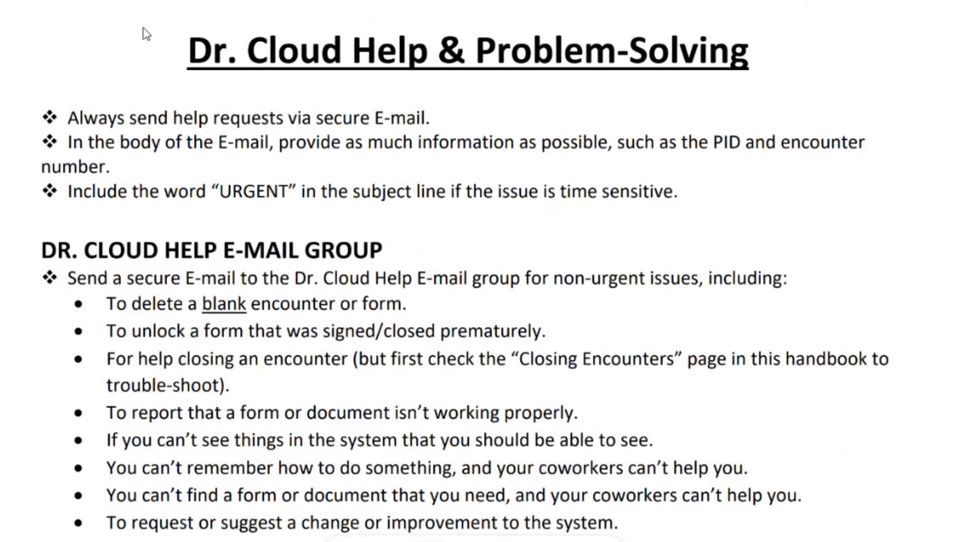
{"action": "left_click_drag", "start_coordinate": [184, 53], "coordinate": [765, 50]}
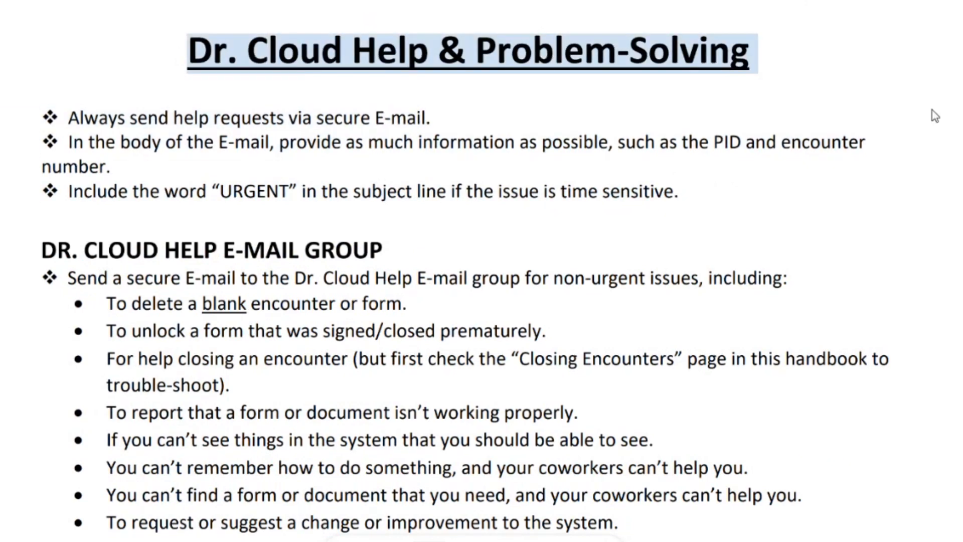
{"action": "left_click", "coordinate": [932, 110]}
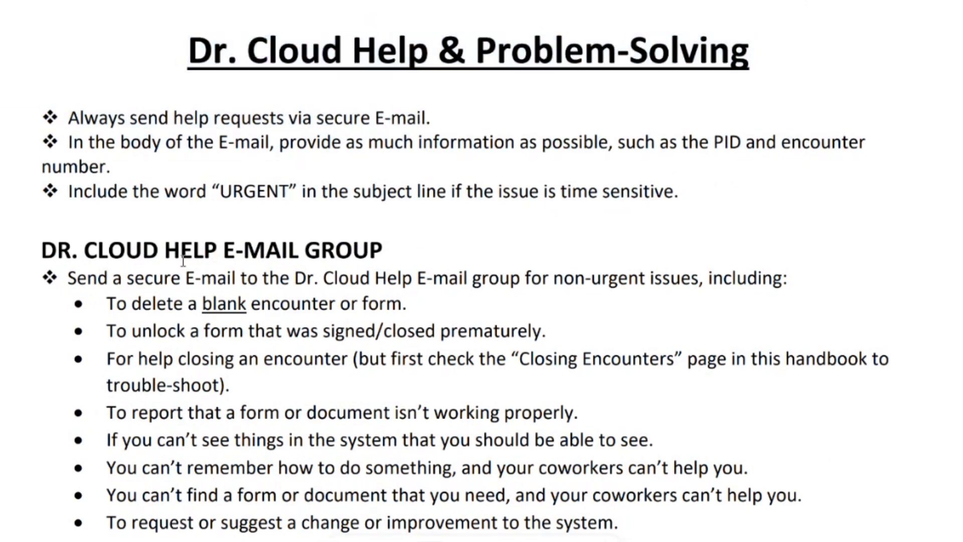
{"action": "left_click_drag", "start_coordinate": [43, 253], "coordinate": [385, 256]}
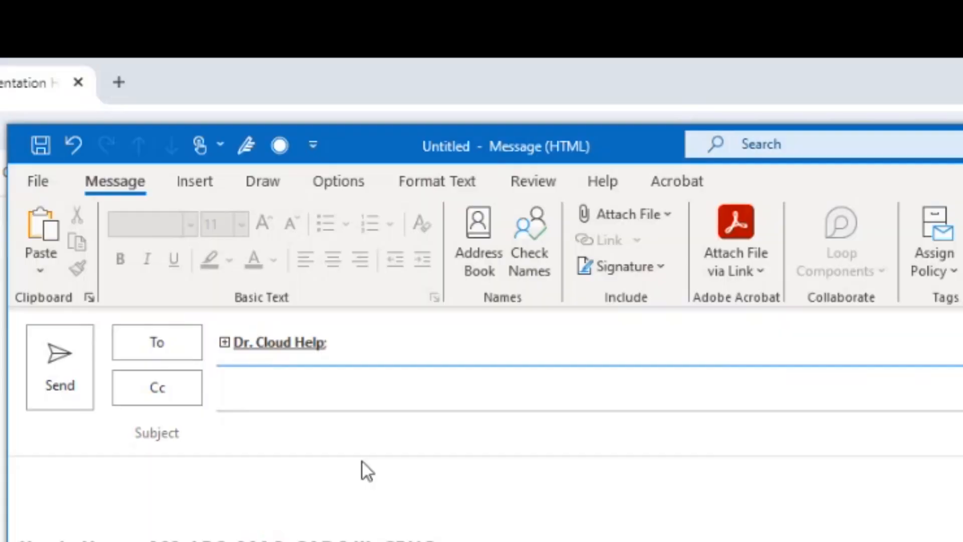
- Enter subject 'Help me!' and a body about including encounter number, client name and PID, and securing PHI messages
{"action": "left_click", "coordinate": [368, 439]}
{"action": "type", "text": "Help me!"}
{"action": "left_click", "coordinate": [441, 473]}
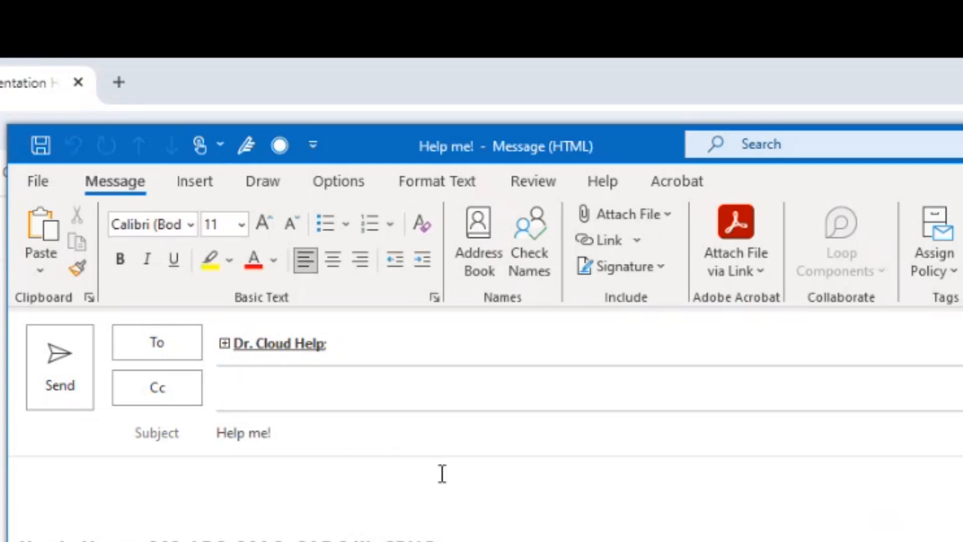
{"action": "type", "text": "Include the encounter"}
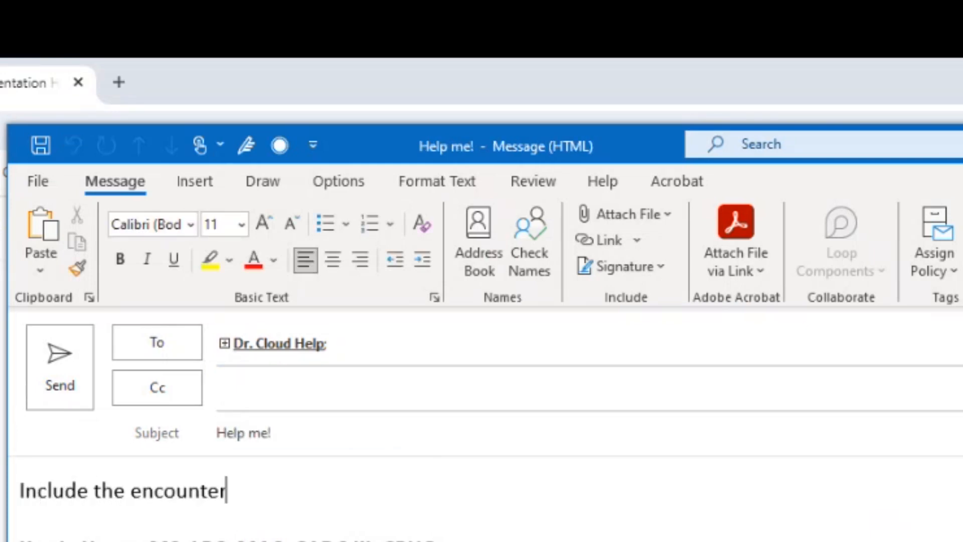
{"action": "type", "text": " number and client's name "}
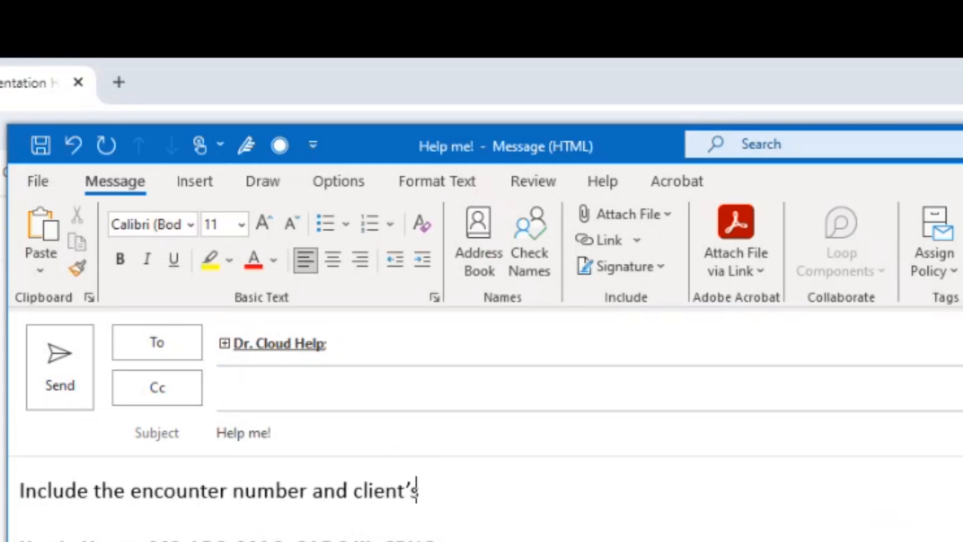
{"action": "type", "text": "and PID number..."}
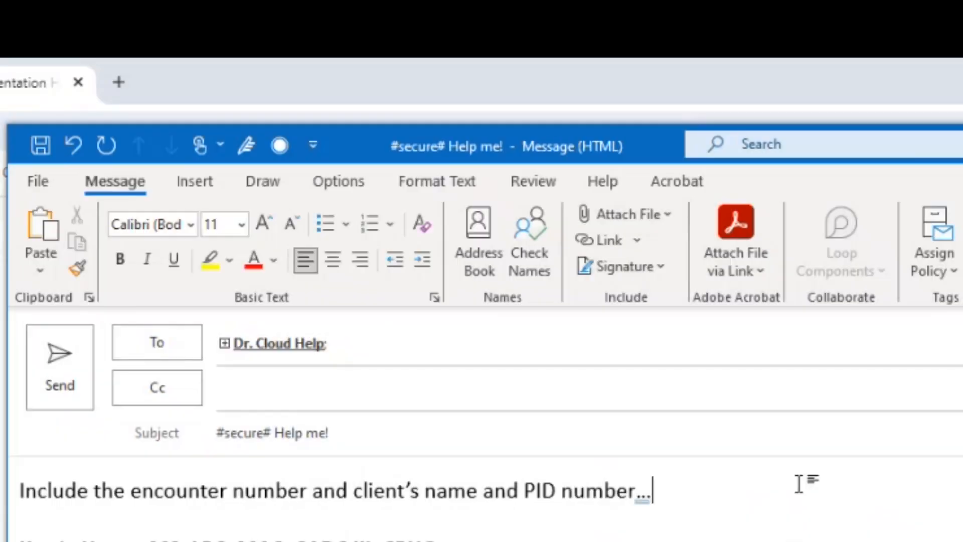
{"action": "key", "text": "Return"}
{"action": "type", "text": "#secure"}
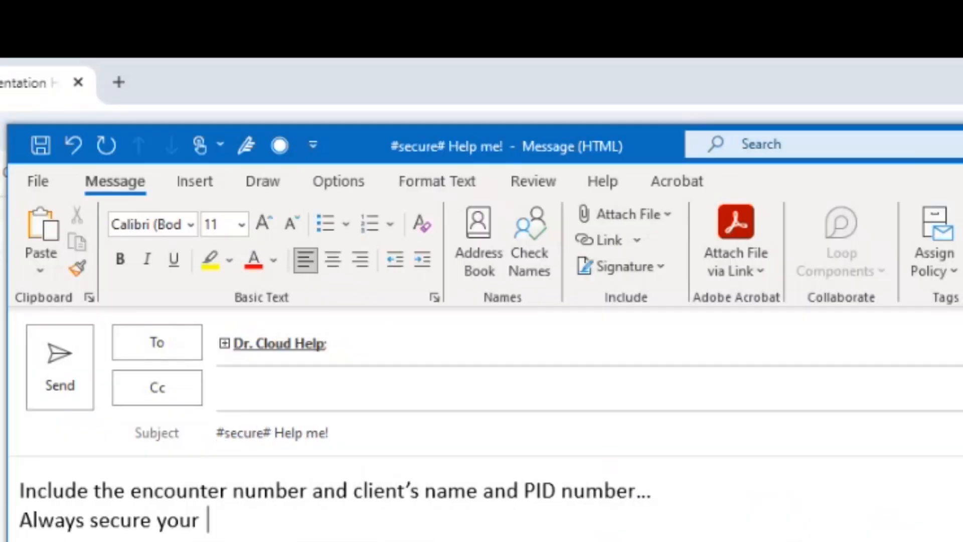
{"action": "type", "text": "messages when t"}
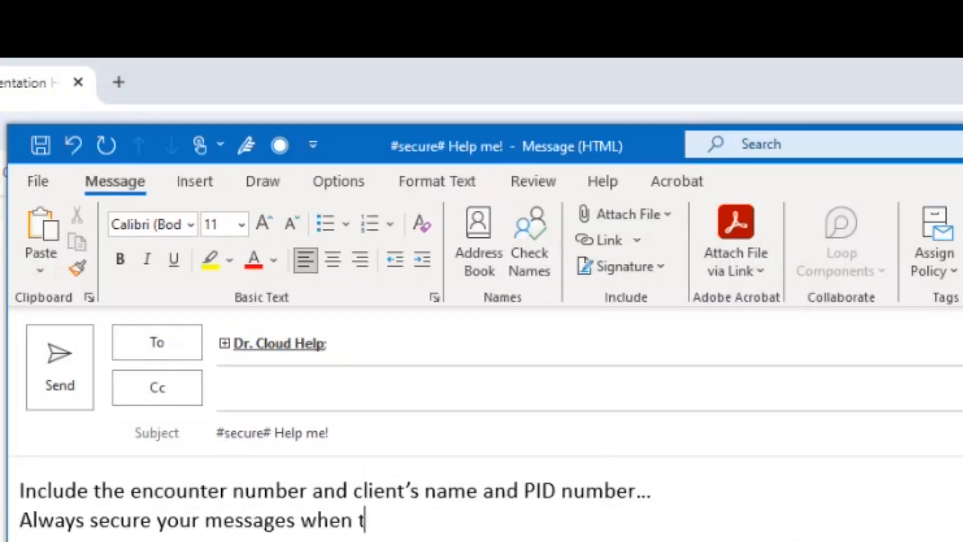
{"action": "type", "text": "hey contain PHI!"}
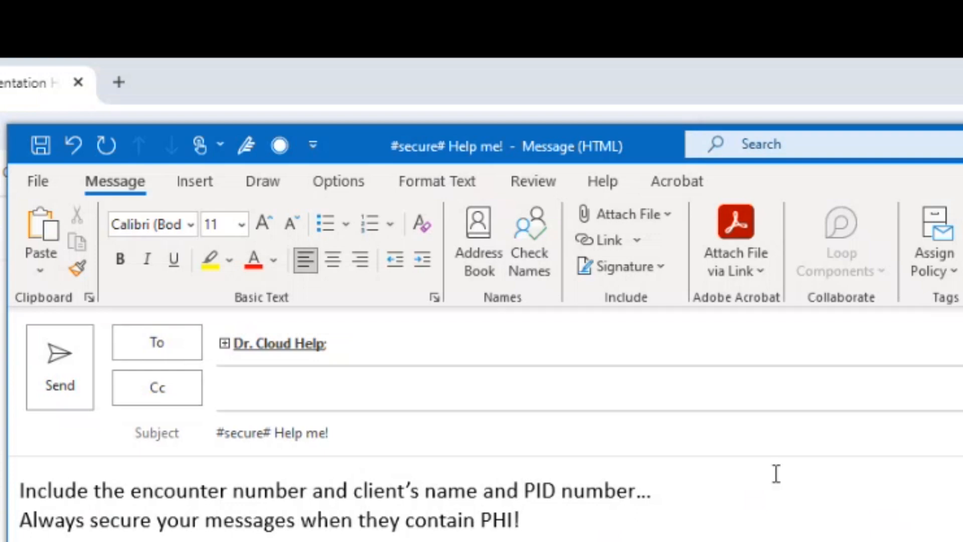